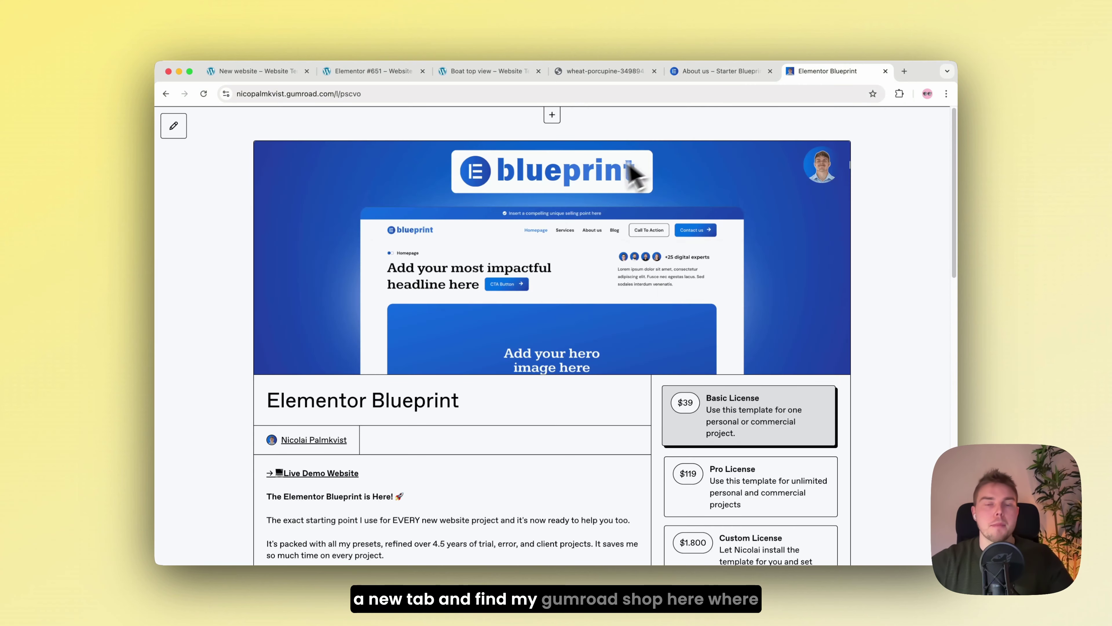
Download the FULL-Elementor-Blueprint ZIP from the Elementor Blueprint product content on Gumroad
scroll(396, 265, "down", 5)
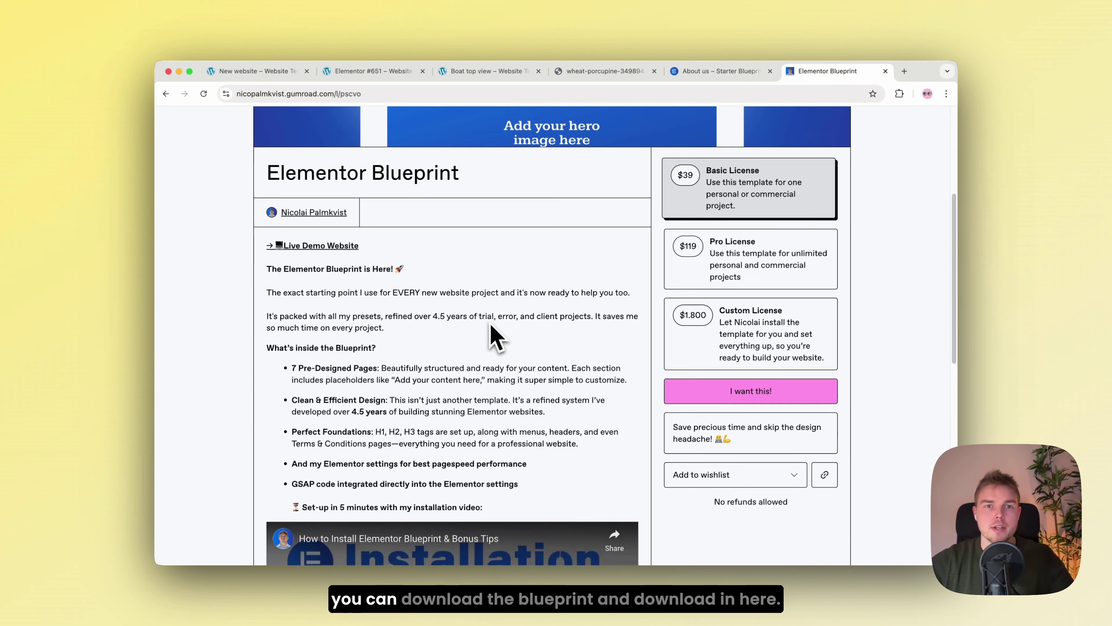
left_click_drag(367, 170, 473, 193)
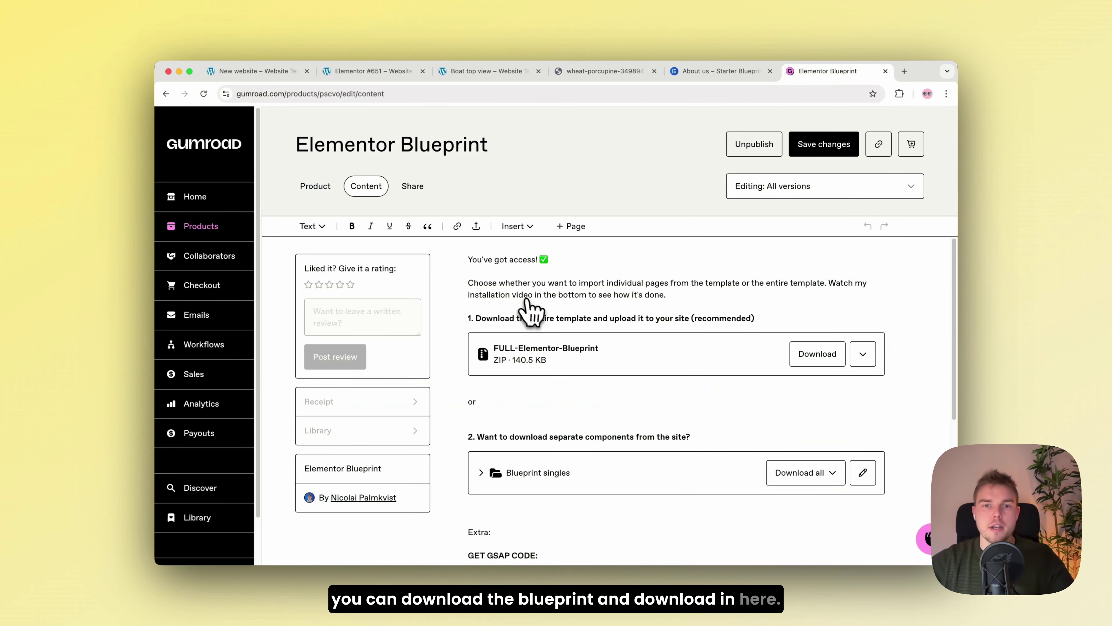
left_click(817, 365)
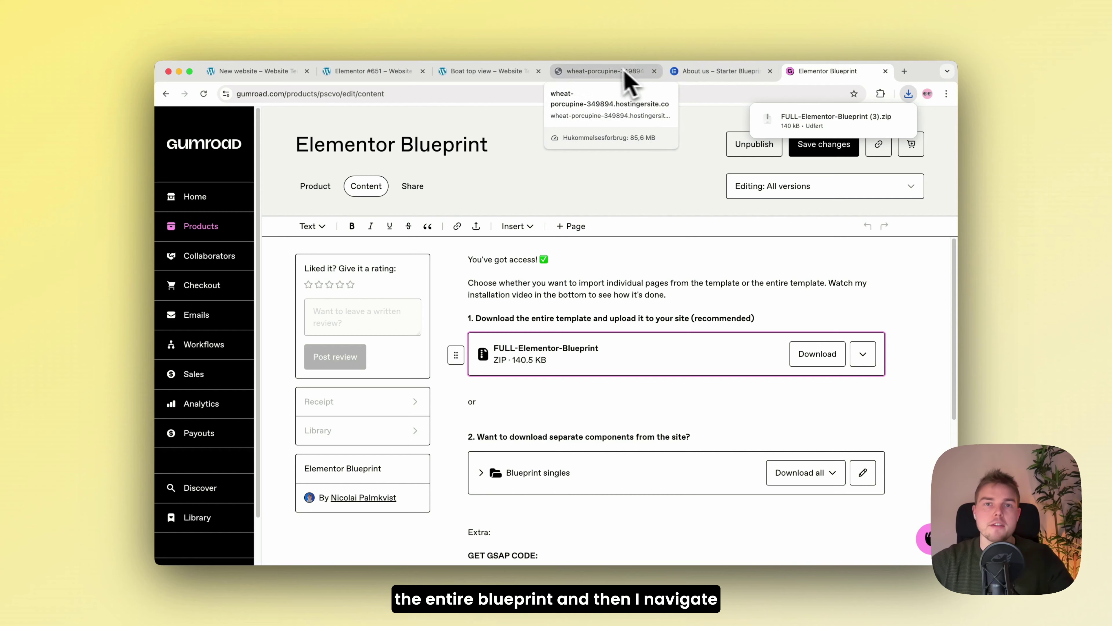
Return to the WordPress site's dashboard and open Elementor's Import / Export Kit tools
left_click(614, 73)
left_click(182, 115)
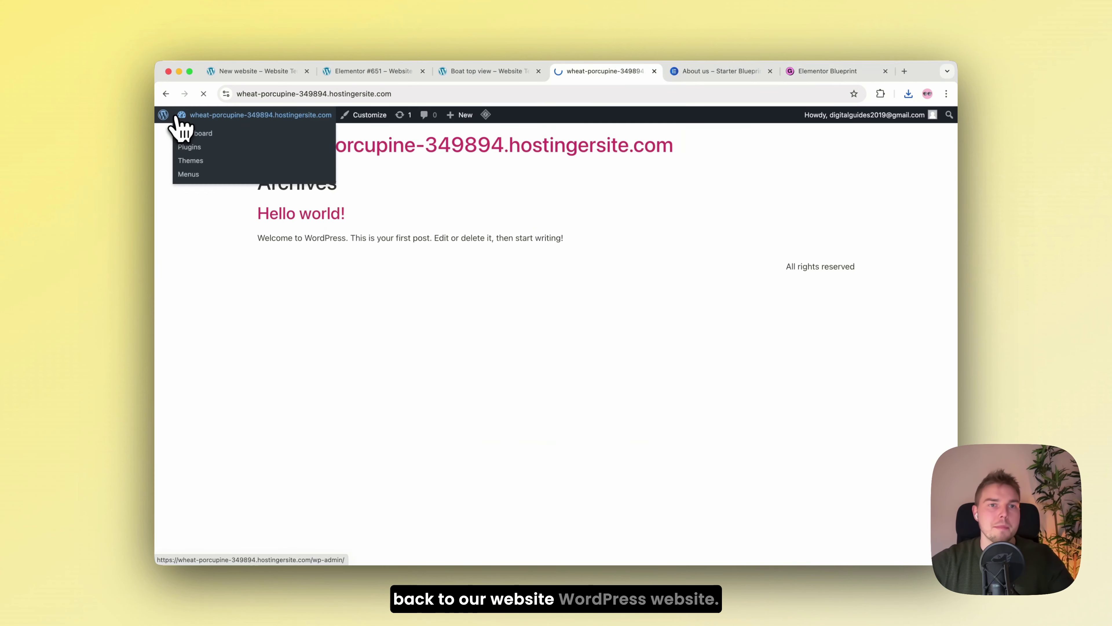
mouse_move(203, 294)
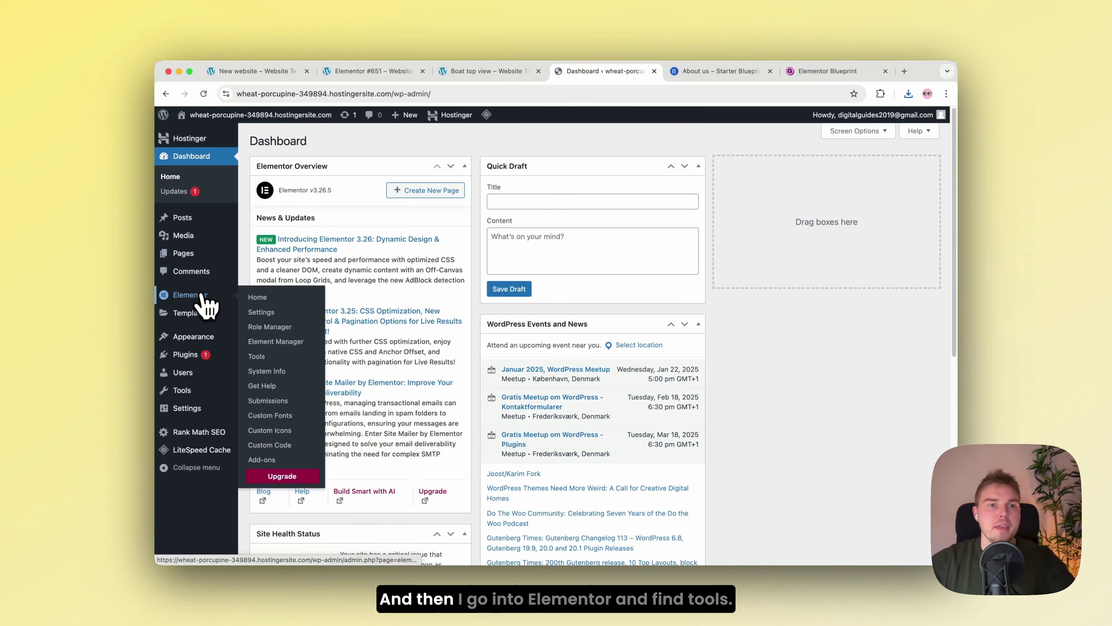
left_click(257, 356)
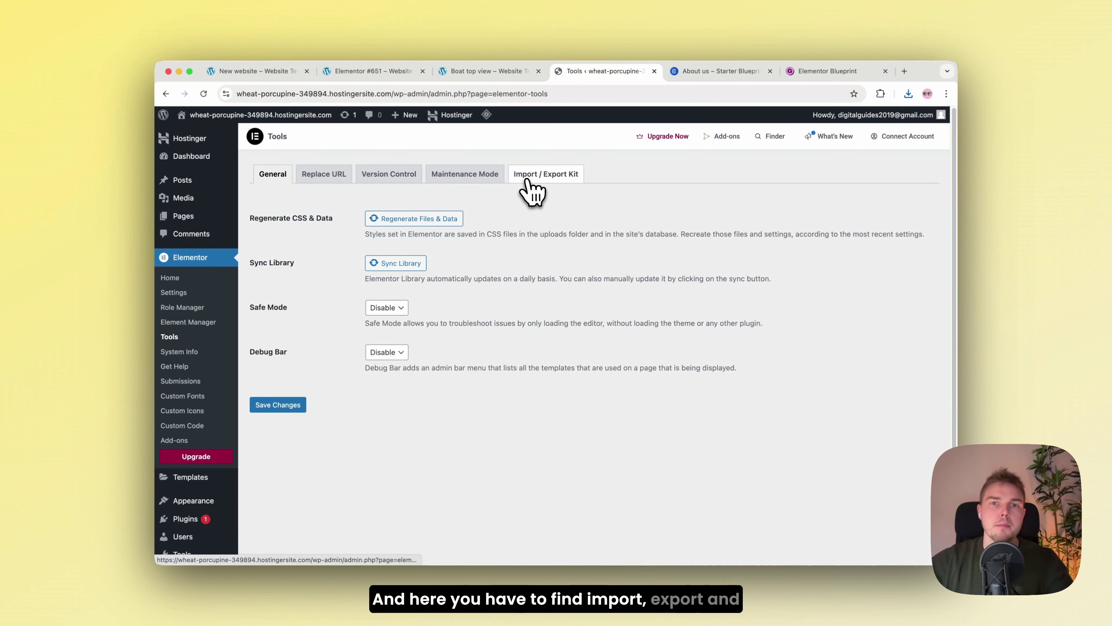
left_click(532, 188)
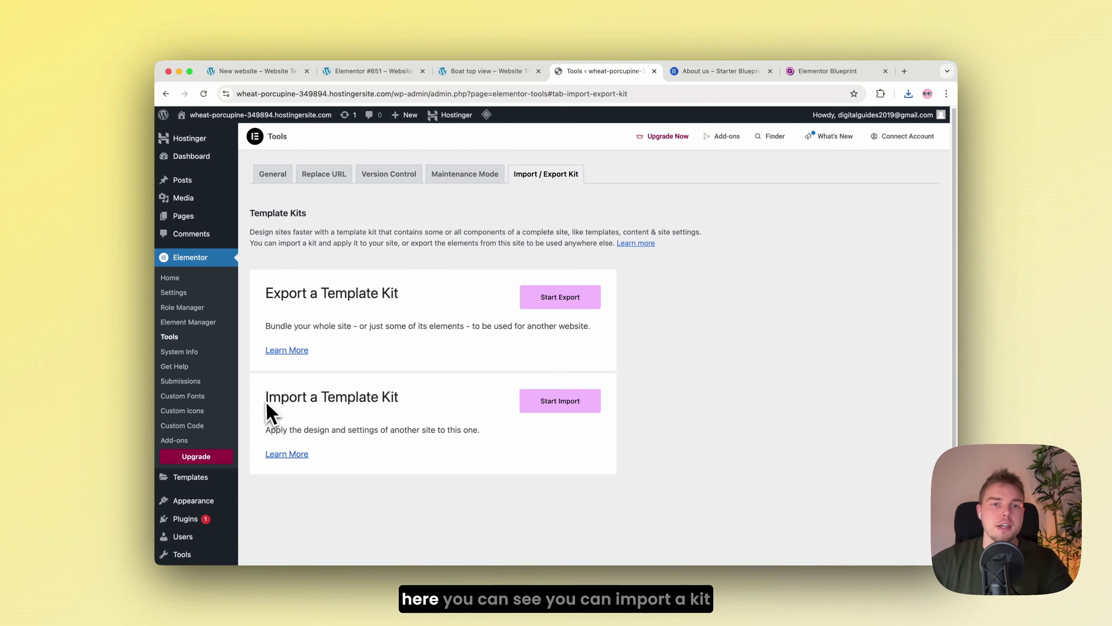
left_click_drag(268, 412, 407, 414)
left_click(432, 408)
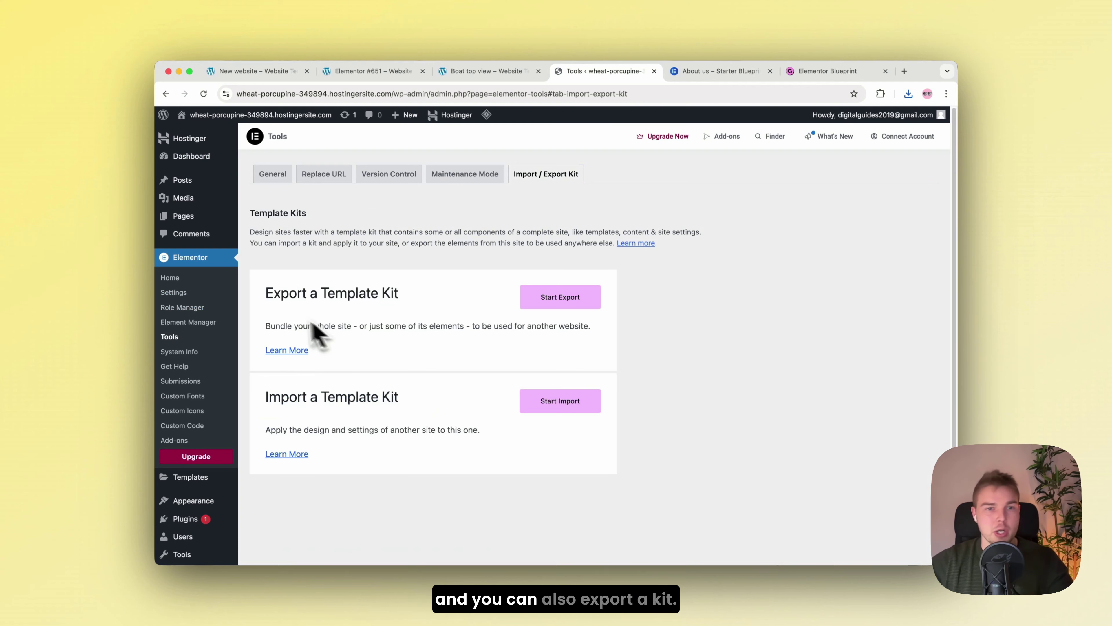
left_click_drag(272, 297, 412, 299)
left_click(419, 301)
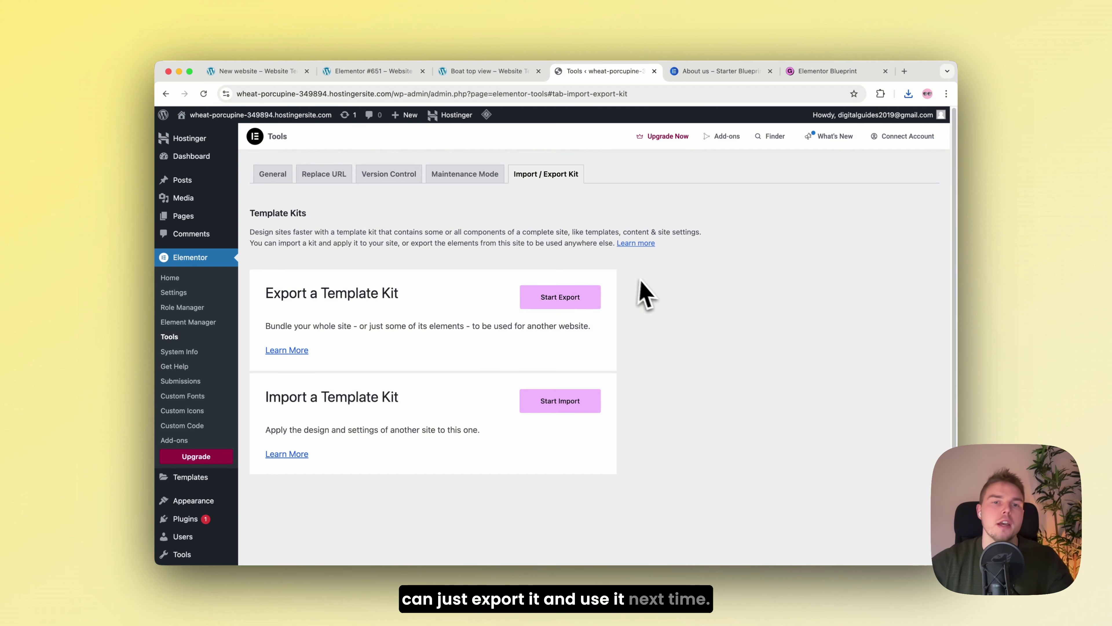
Start a template kit import and upload the downloaded FULL-Elementor-Blueprint ZIP, accepting the unsafe file warning
left_click(553, 405)
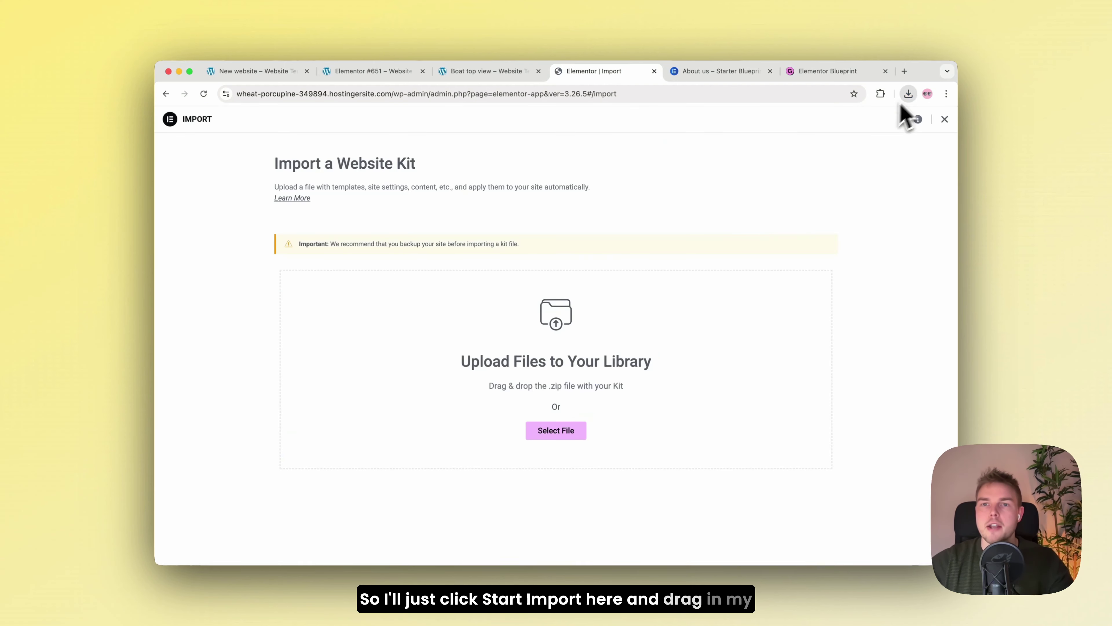
left_click(908, 93)
left_click_drag(794, 142, 569, 390)
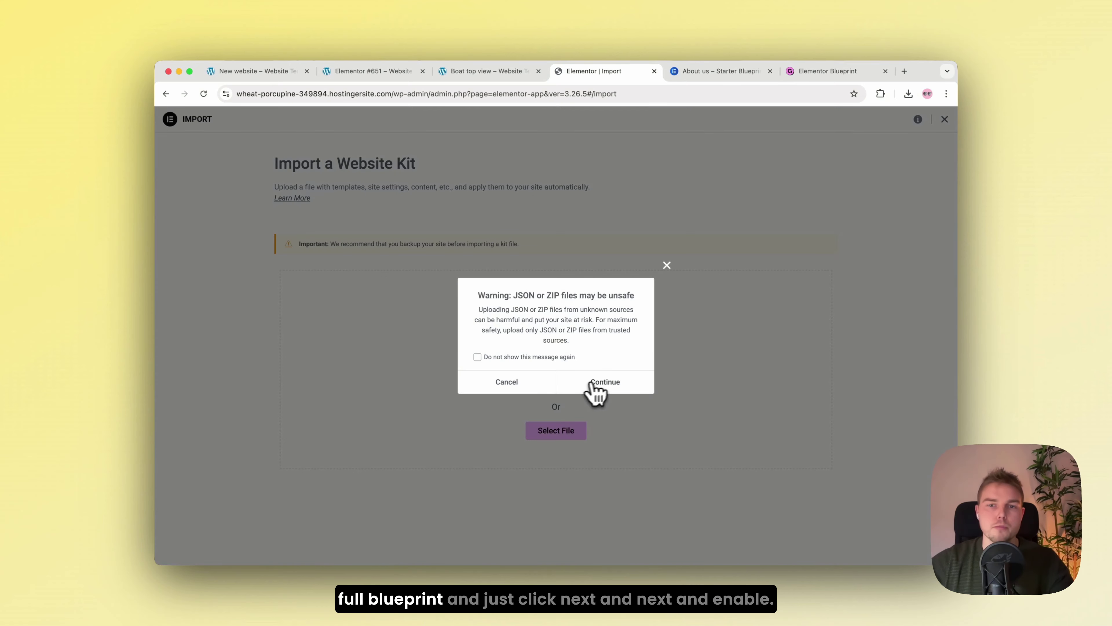
left_click(589, 385)
Import the kit's templates, content and site settings with unfiltered file uploads enabled, and close the import when complete
left_click(924, 552)
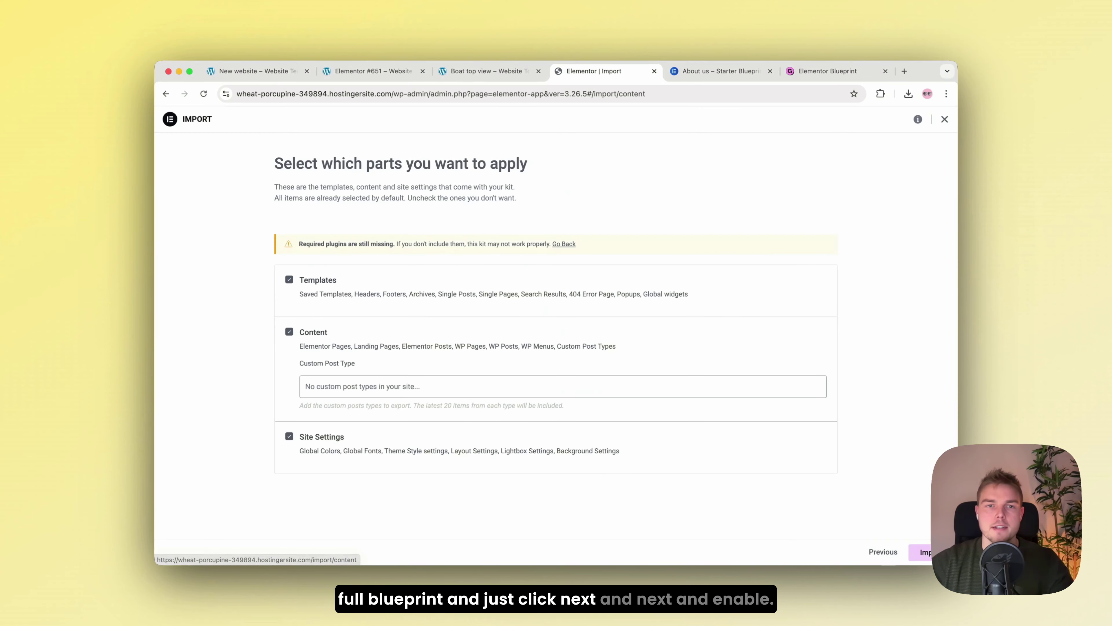
left_click(924, 551)
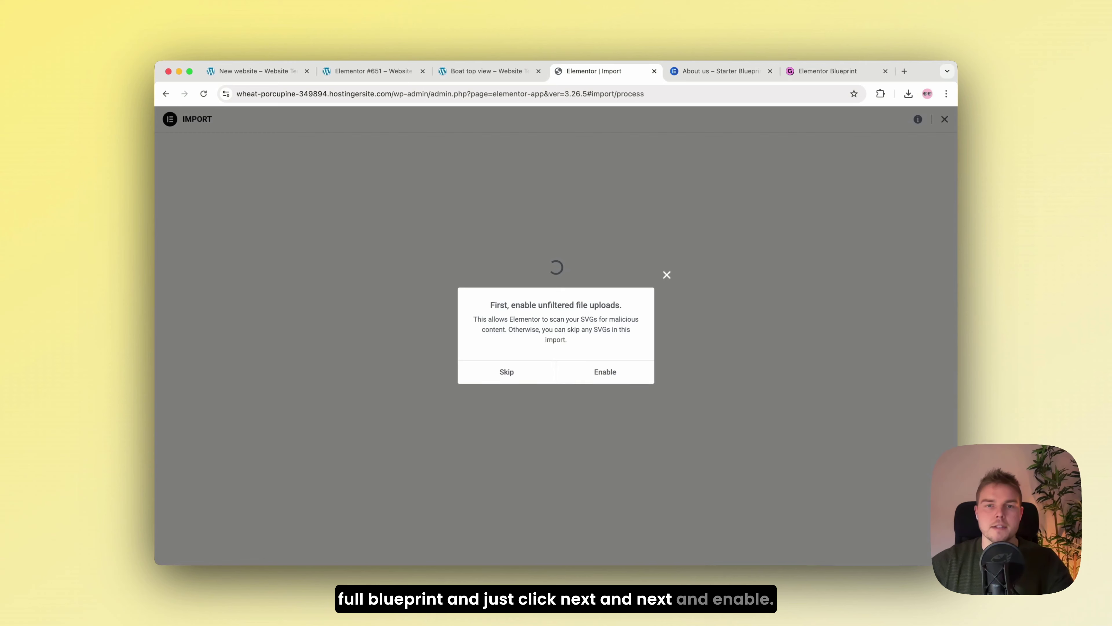
left_click(585, 380)
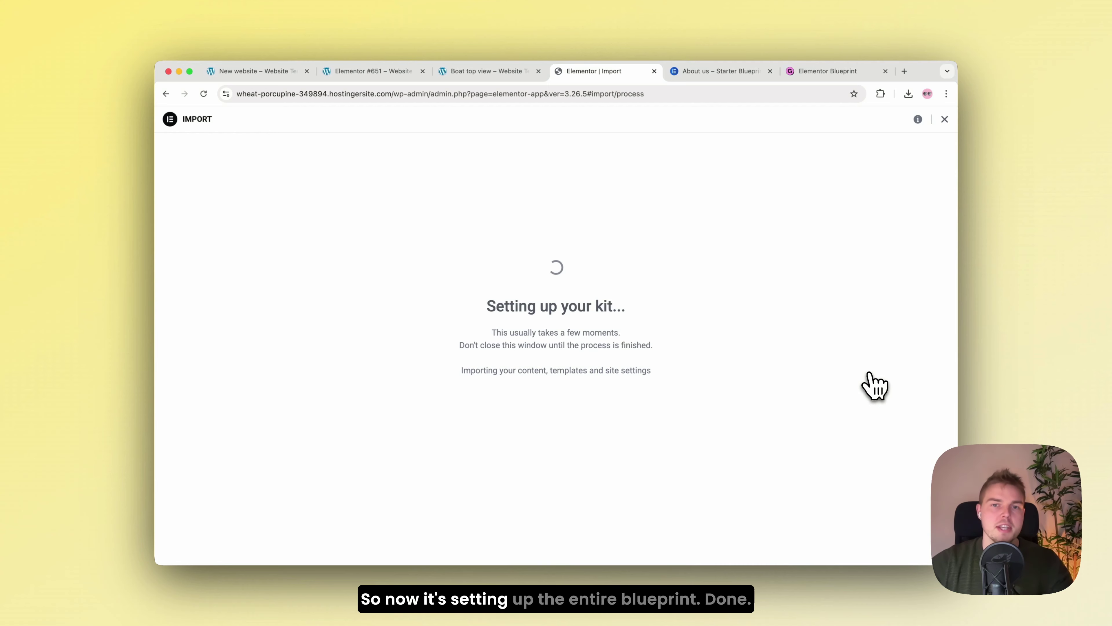
left_click(926, 499)
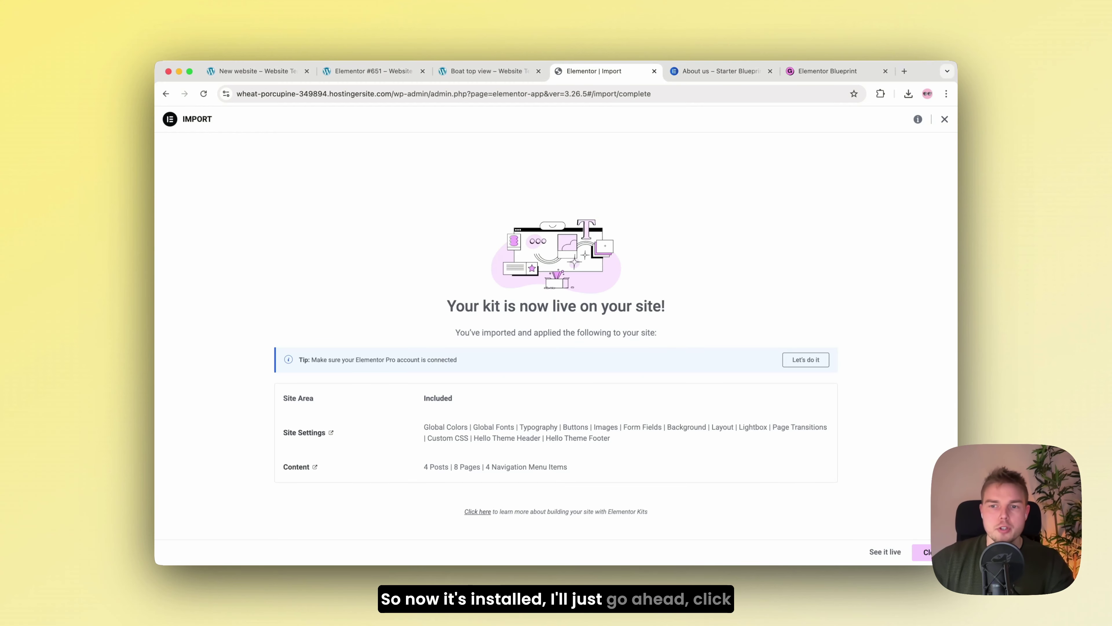
left_click(925, 551)
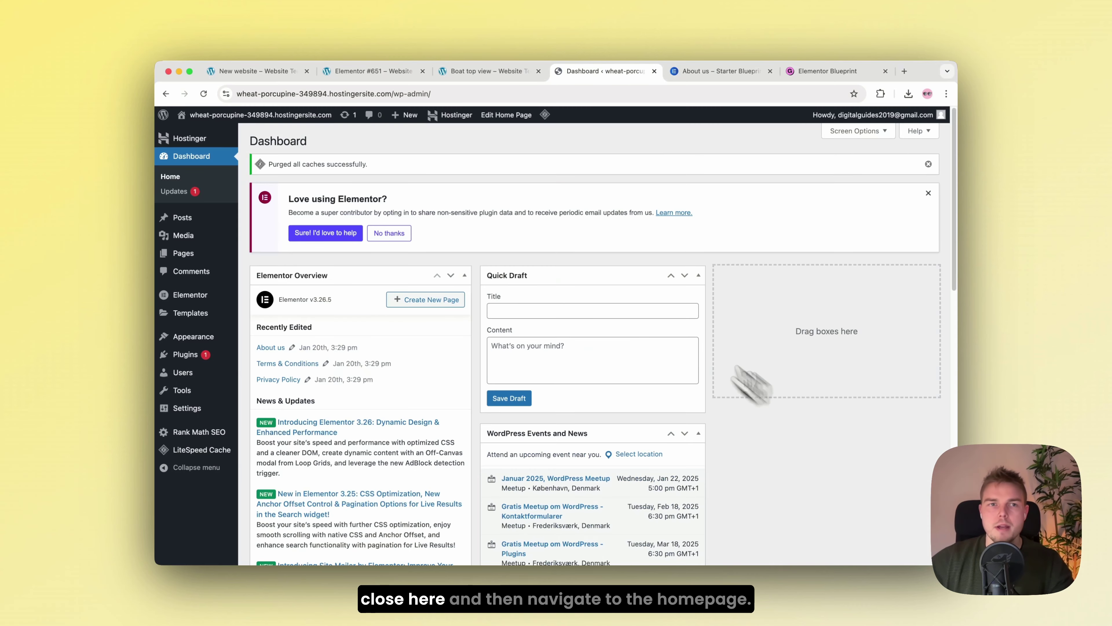
Visit the site's homepage and compare the imported layout with the live Starter Blueprint demo
mouse_move(217, 117)
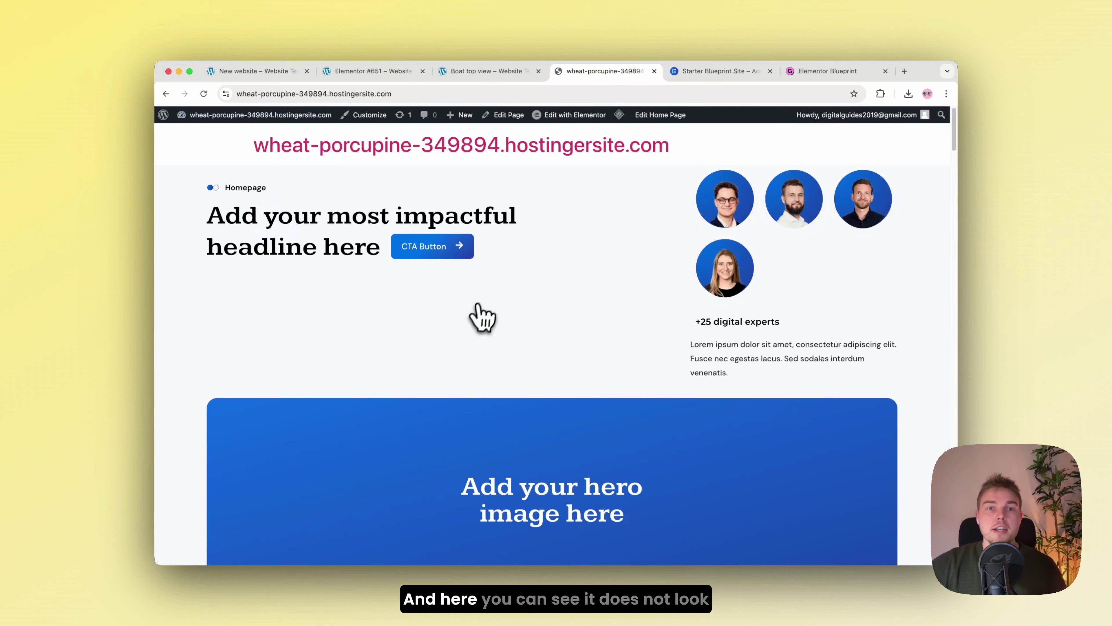
scroll(546, 249, "down", 5)
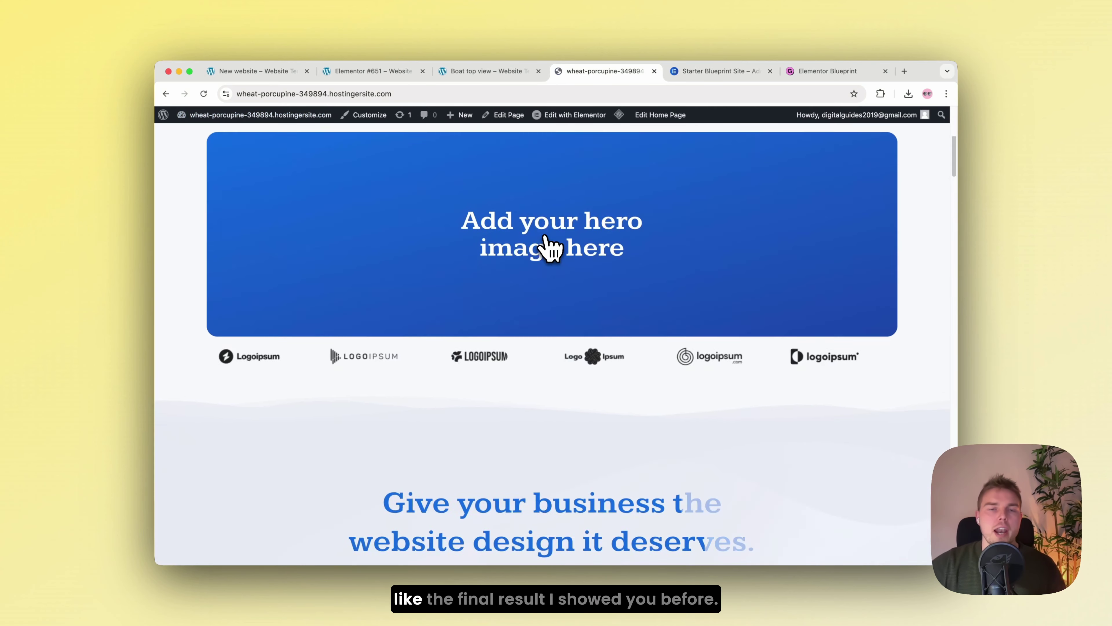
scroll(546, 248, "up", 5)
left_click(707, 72)
scroll(422, 330, "down", 5)
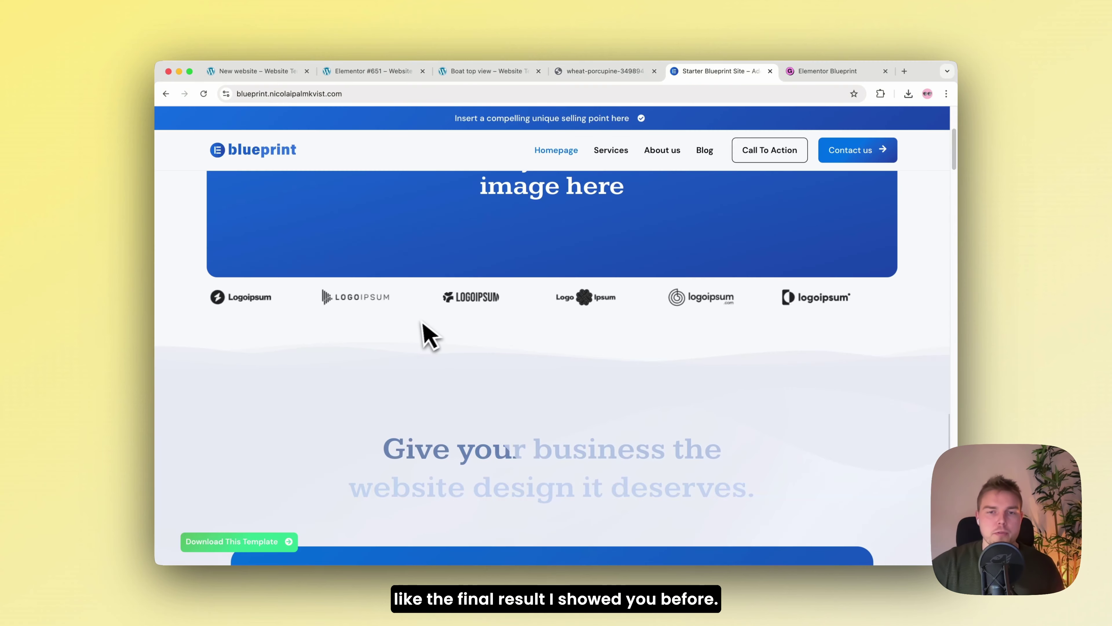
scroll(467, 278, "up", 5)
left_click(600, 71)
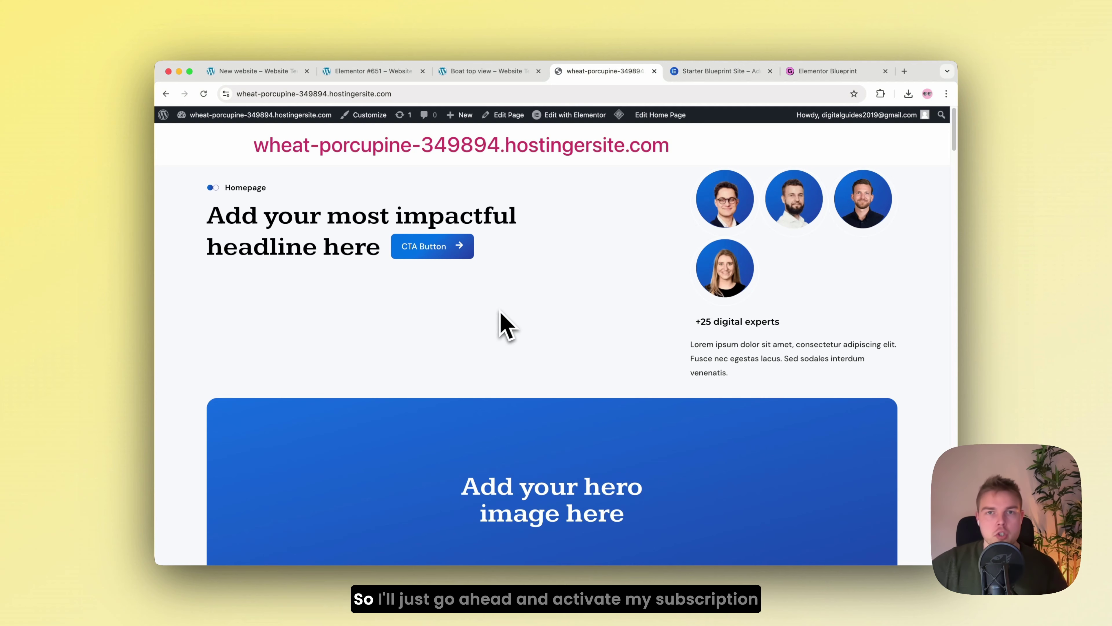
Activate the Elementor license for the site and review the homepage again
mouse_move(164, 115)
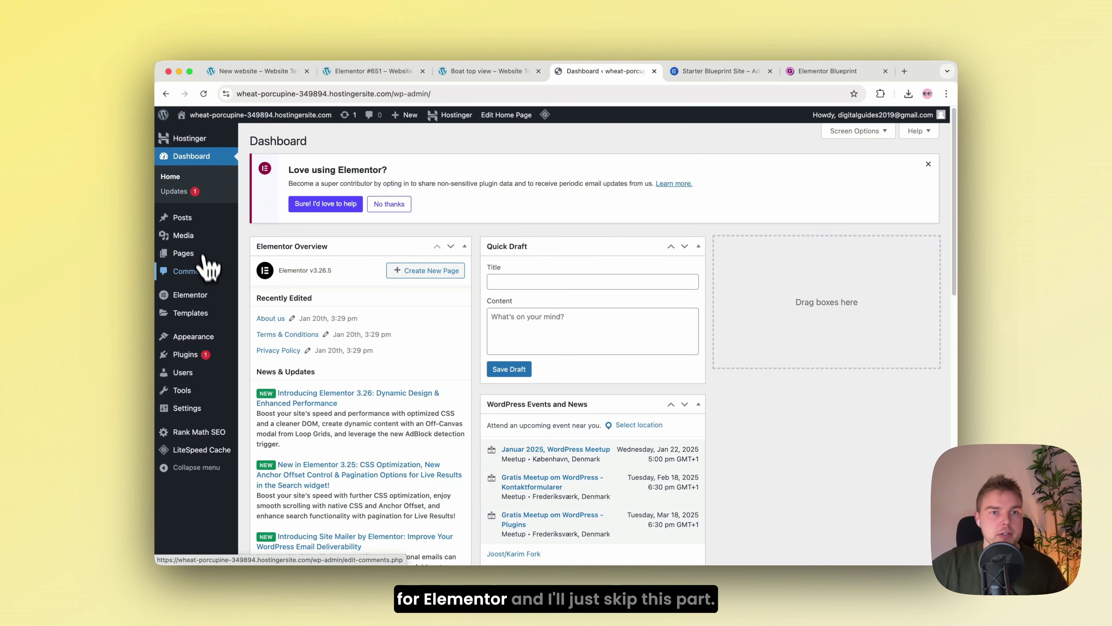
mouse_move(202, 300)
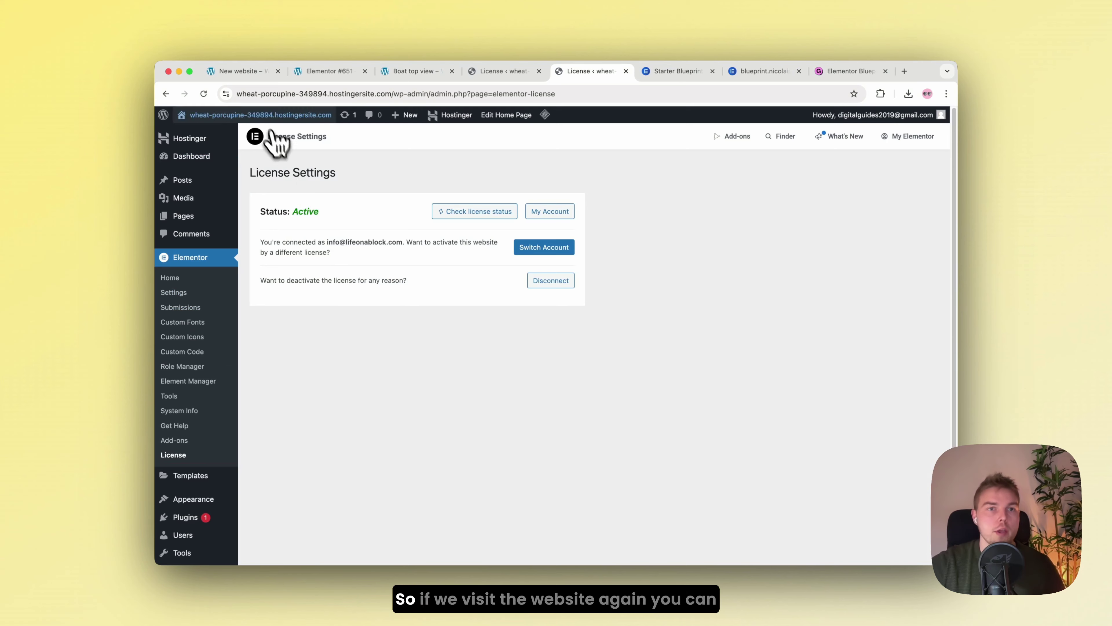
mouse_move(262, 116)
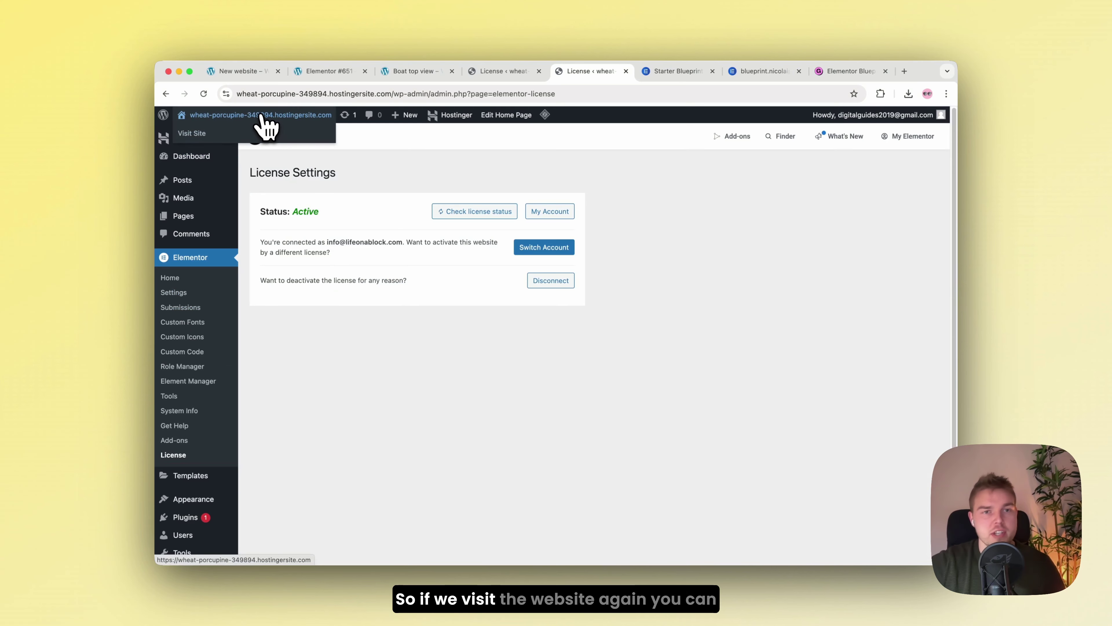
scroll(570, 272, "down", 3)
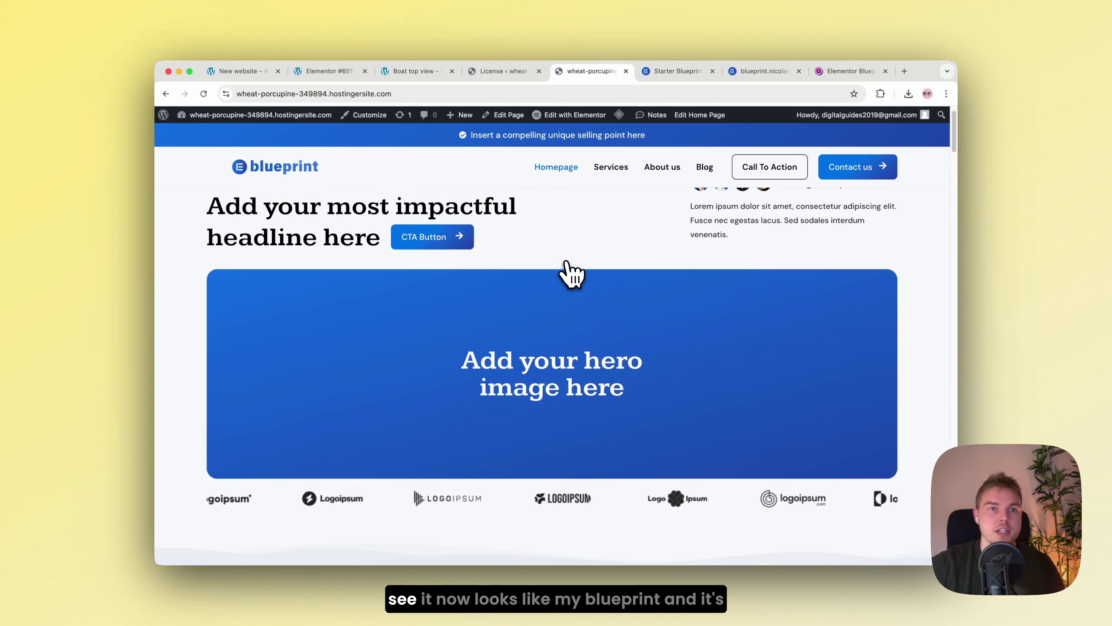
scroll(570, 274, "up", 3)
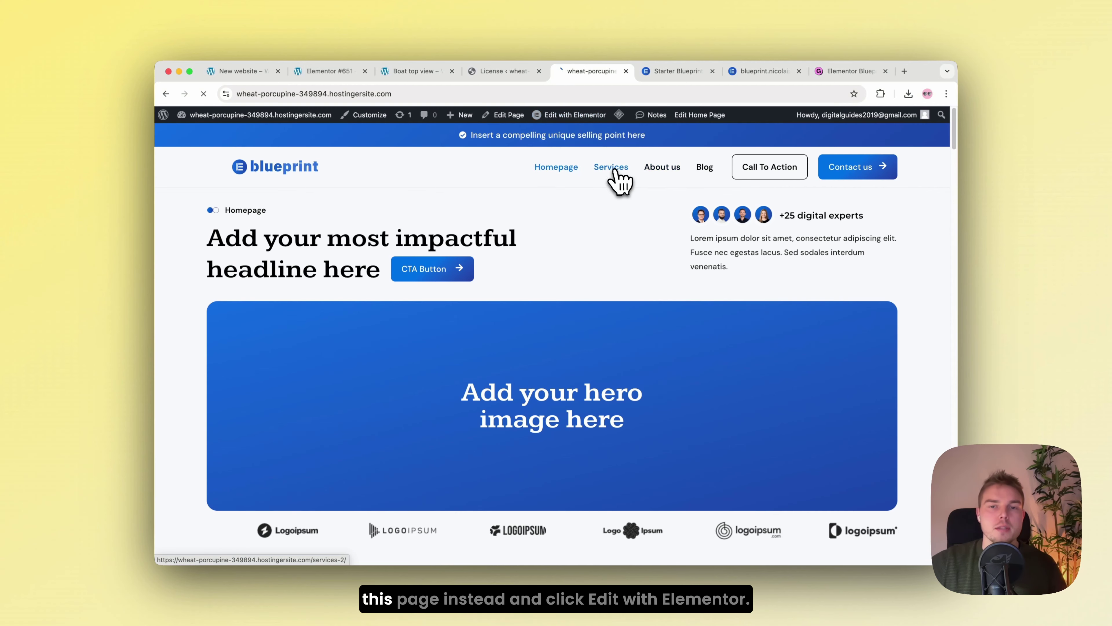
Open the Services page for editing in Elementor and check the Banana Agency page as the design reference
left_click(613, 168)
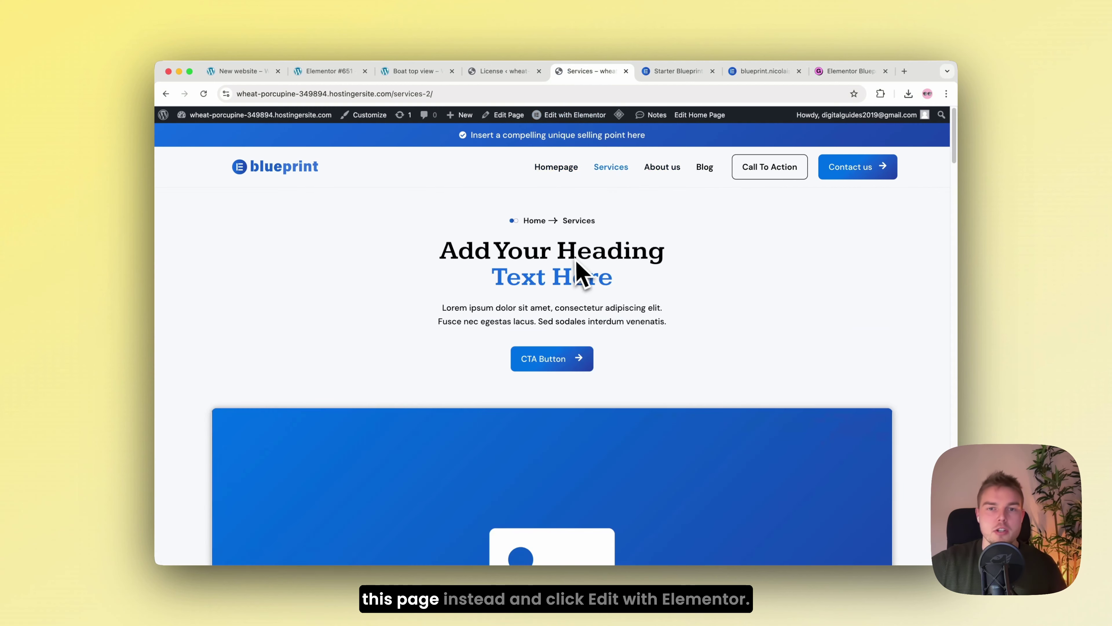
left_click(568, 123)
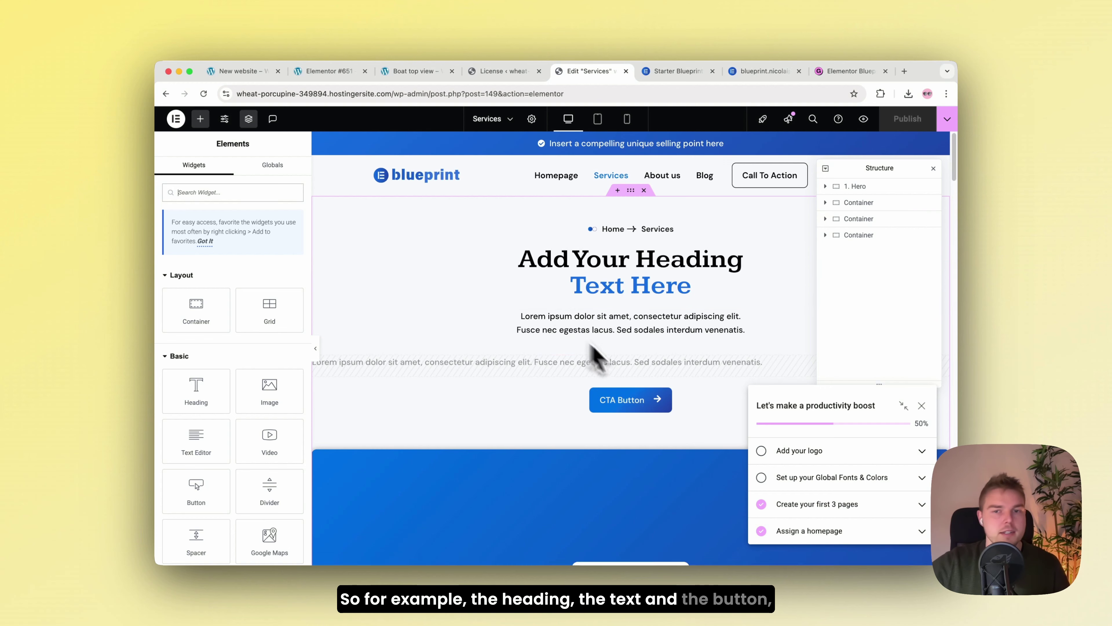
left_click(247, 75)
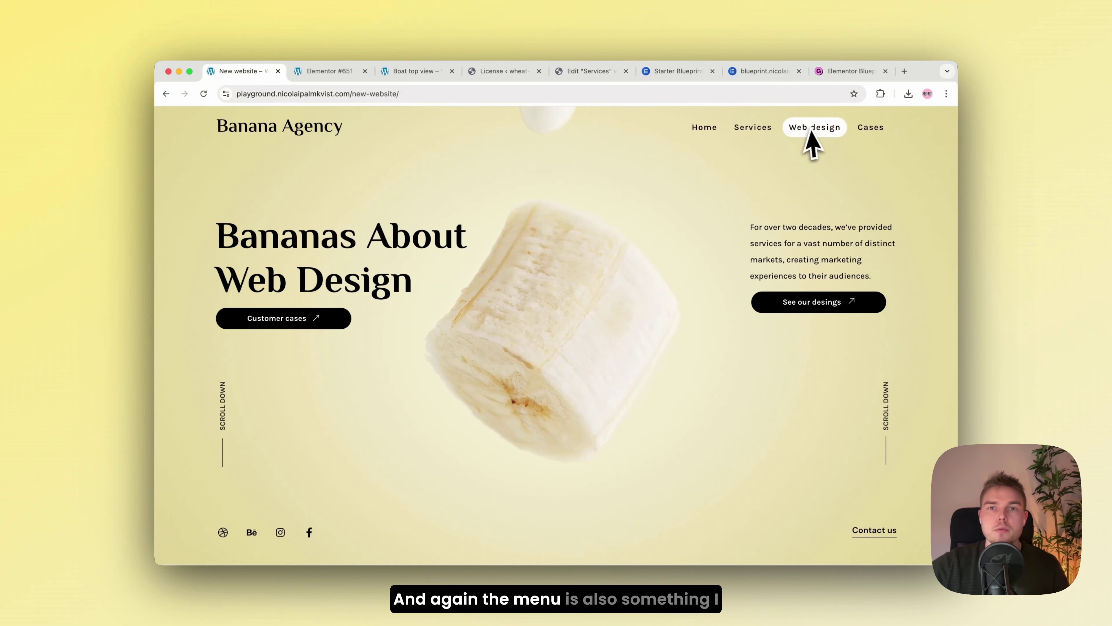
left_click(606, 75)
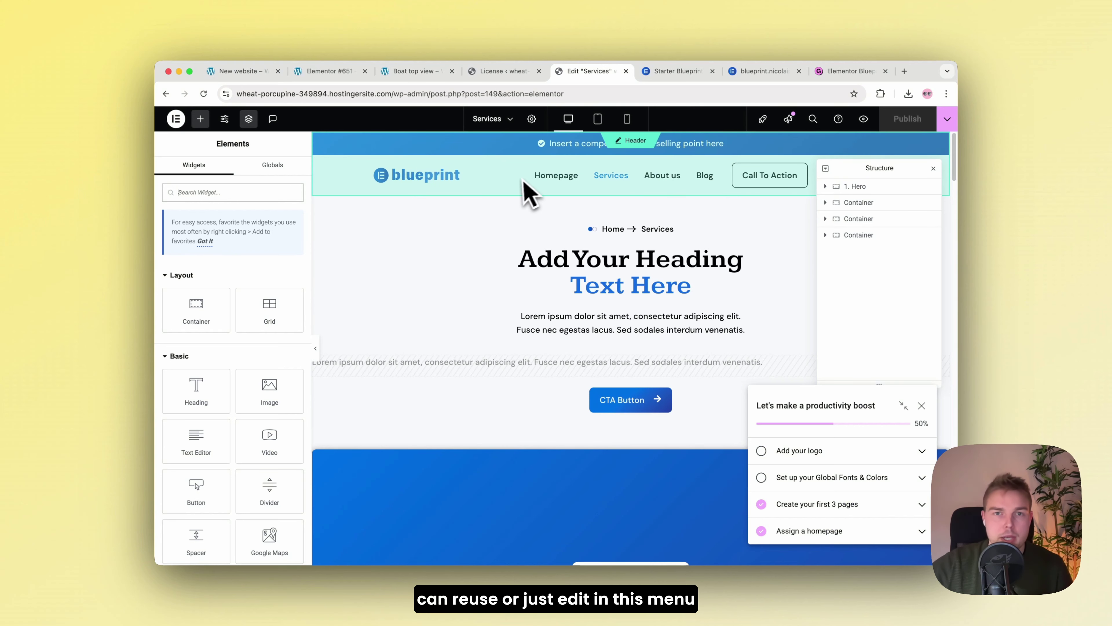
Close the Structure panel and rebuild the hero with the heading "Bananas About Web Design" and buttons "Customer cases" and "See our desings"
left_click_drag(852, 175, 874, 202)
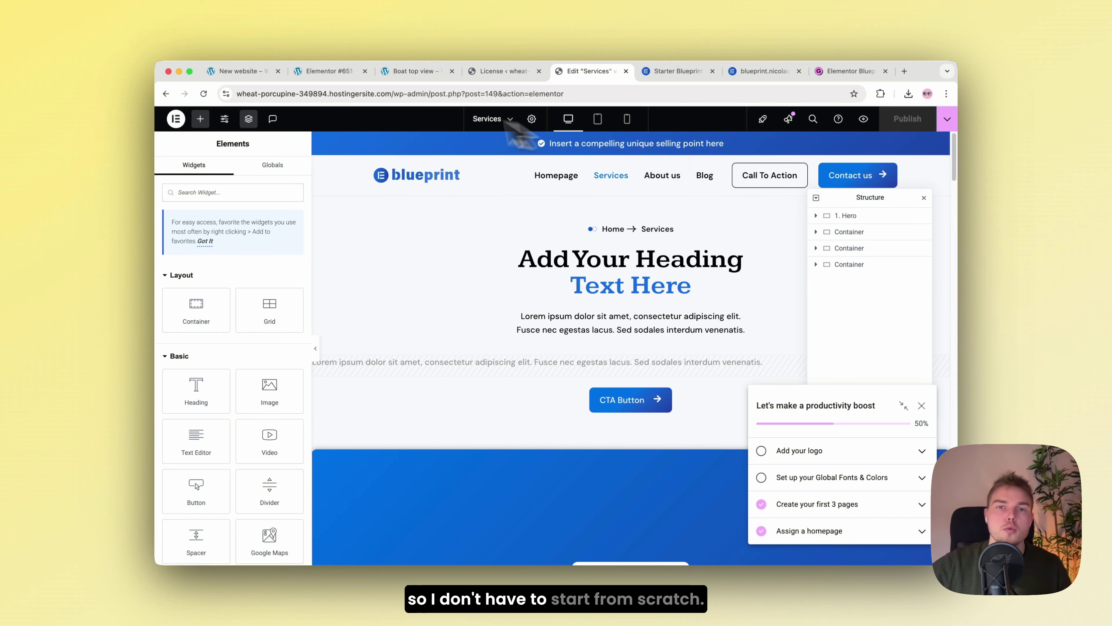
left_click(927, 198)
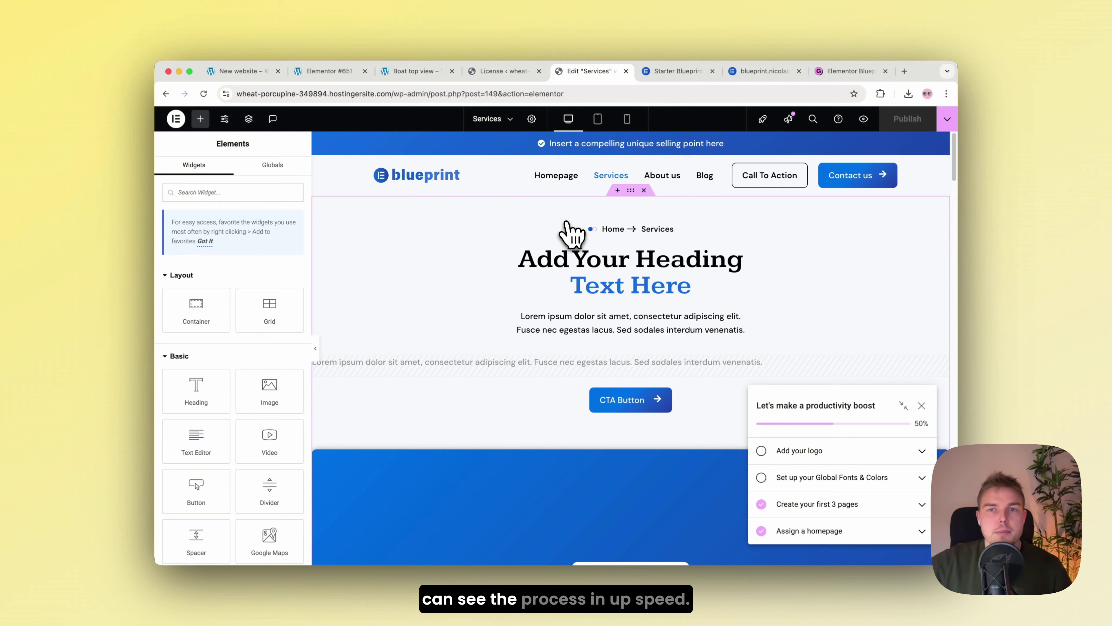
left_click(570, 259)
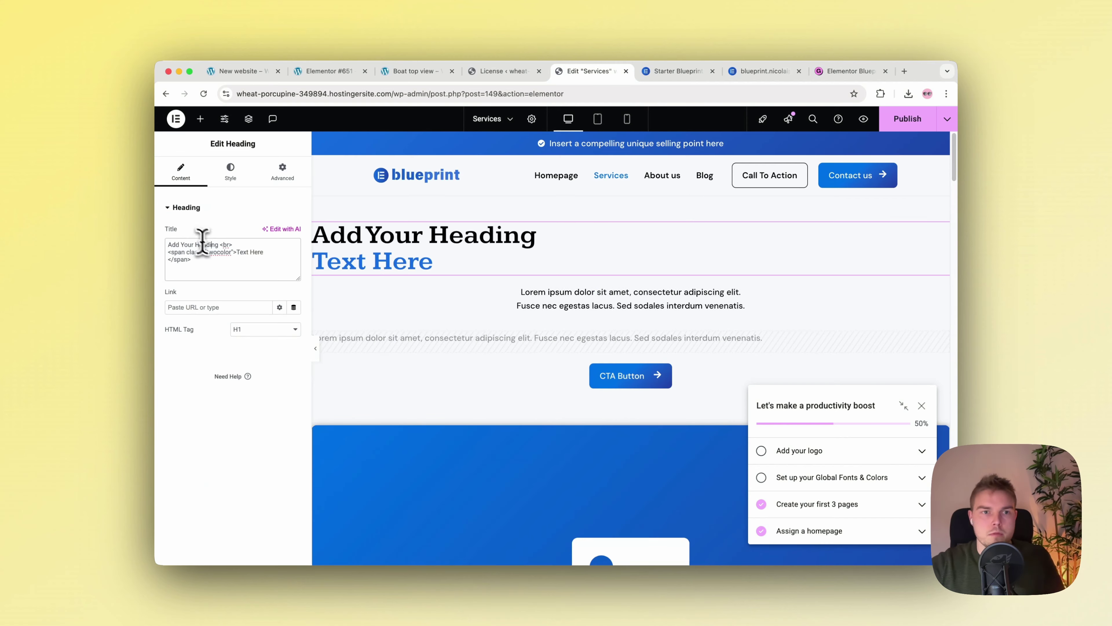
left_click(352, 297)
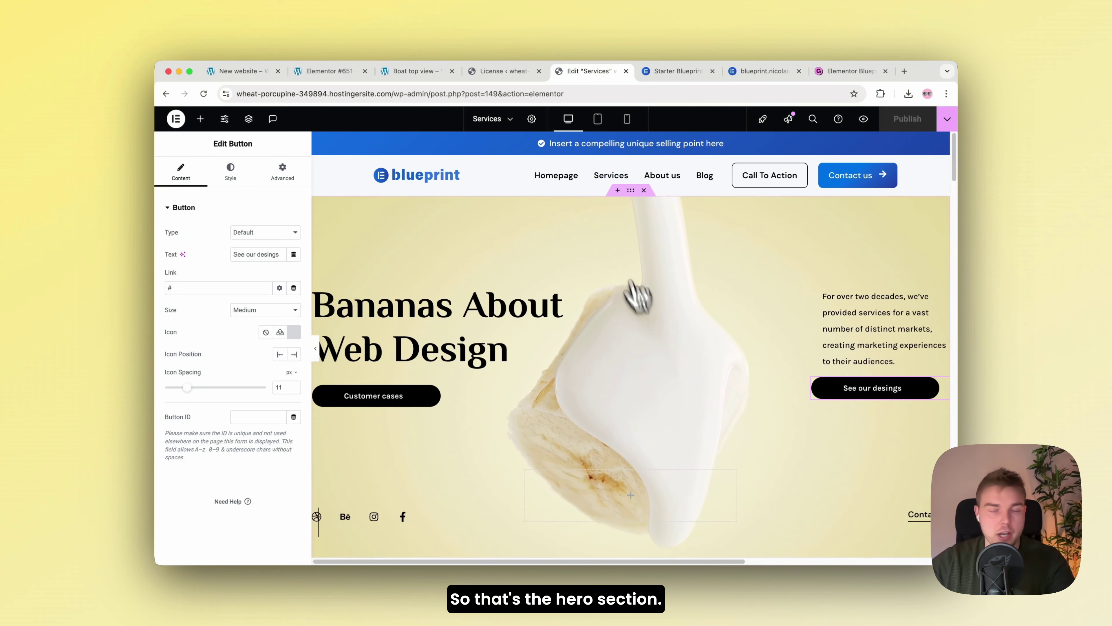
Restyle the header with the Banana Agency title and a -79 px top margin, and collapse the editing panel to preview the page
left_click(636, 143)
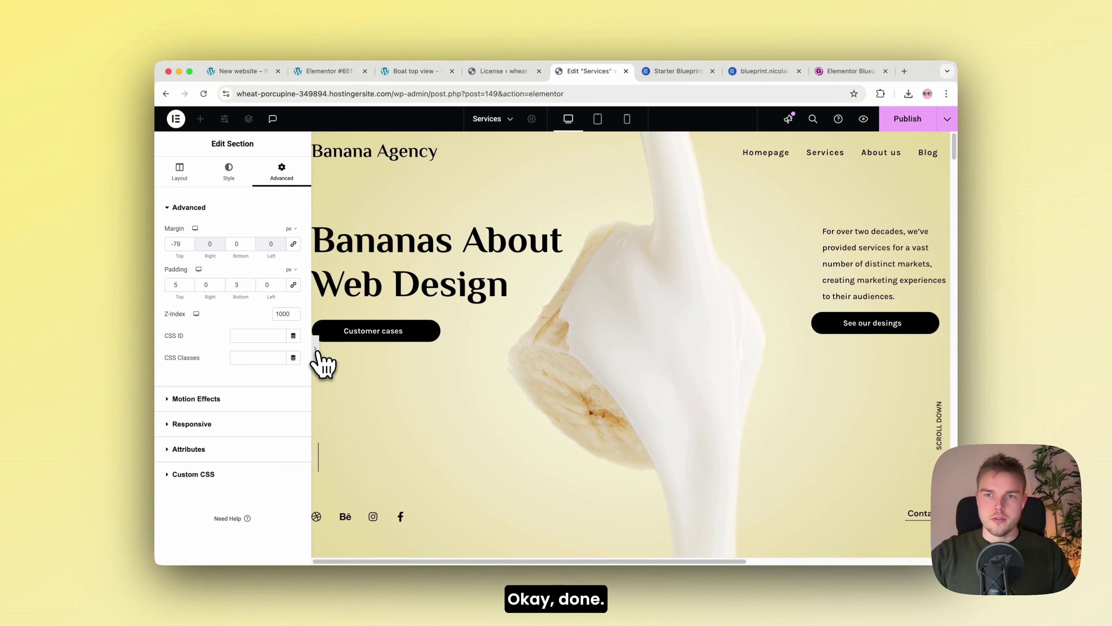
left_click(313, 346)
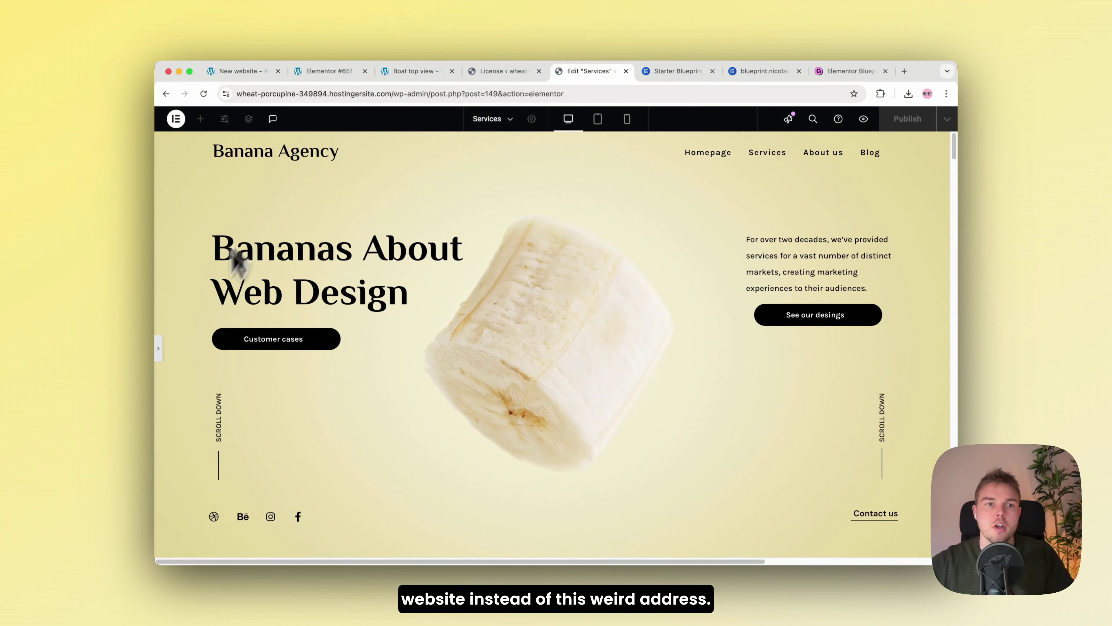
Leave the Services page editor without saving and open the site's Hostinger setup page in the WordPress admin
left_click(159, 348)
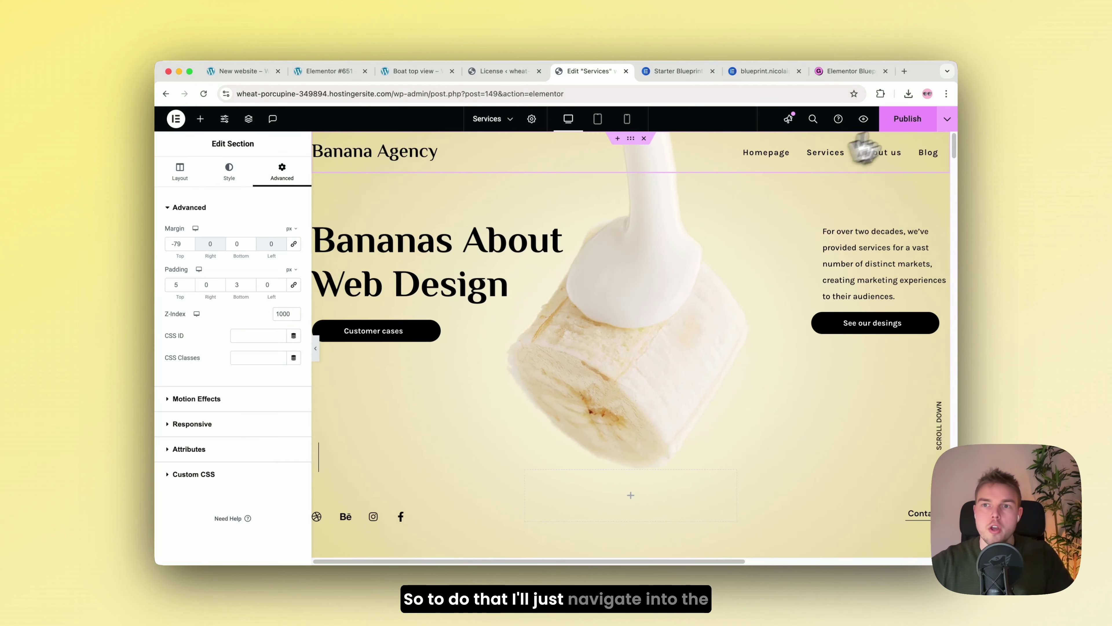
left_click(947, 119)
right_click(922, 198)
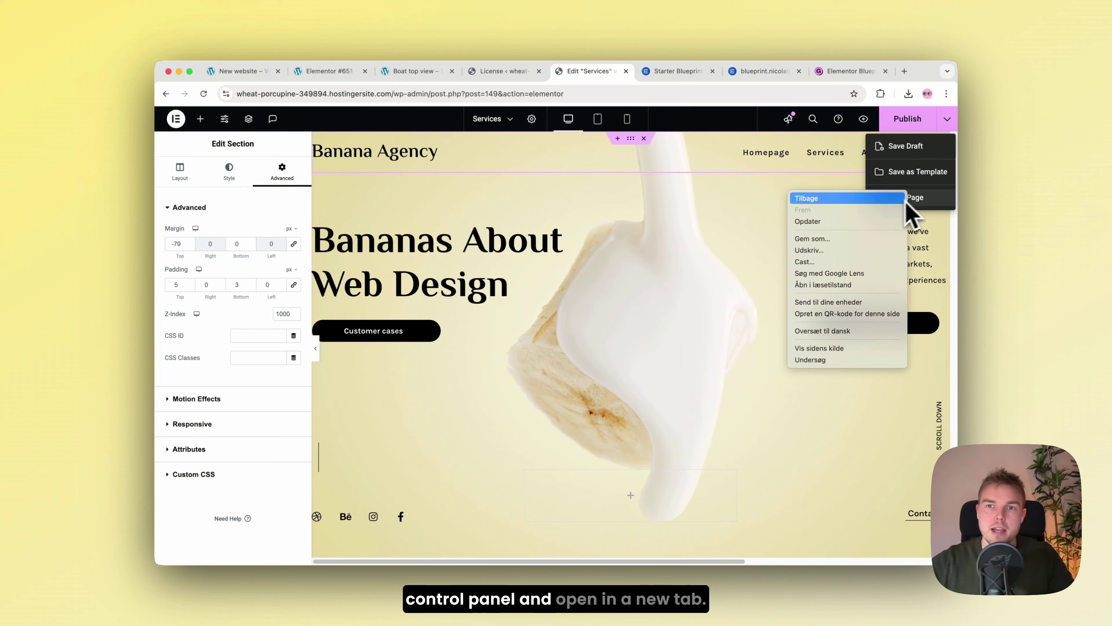
key("Escape")
left_click(912, 209)
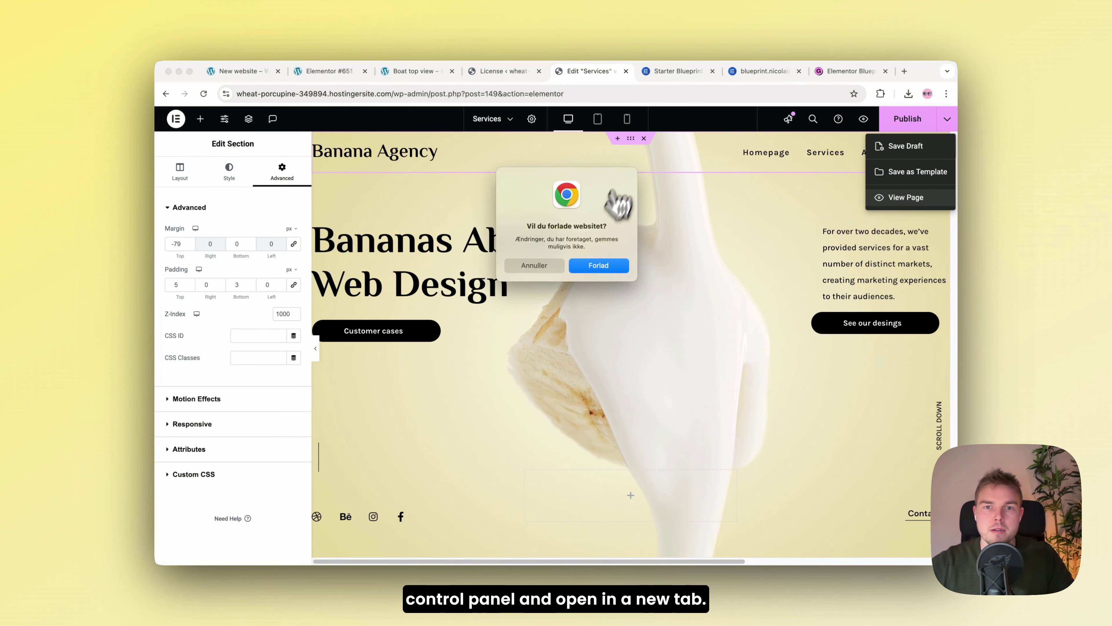
left_click(593, 258)
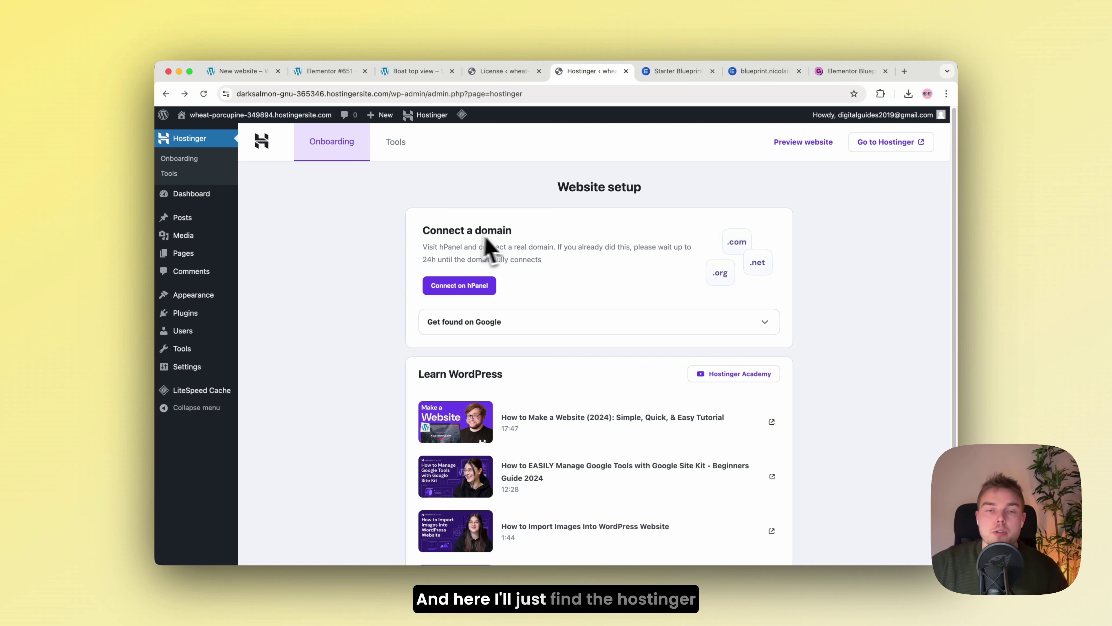
Go to the site's hPanel dashboard to connect a domain and open the list of all websites
left_click(455, 290)
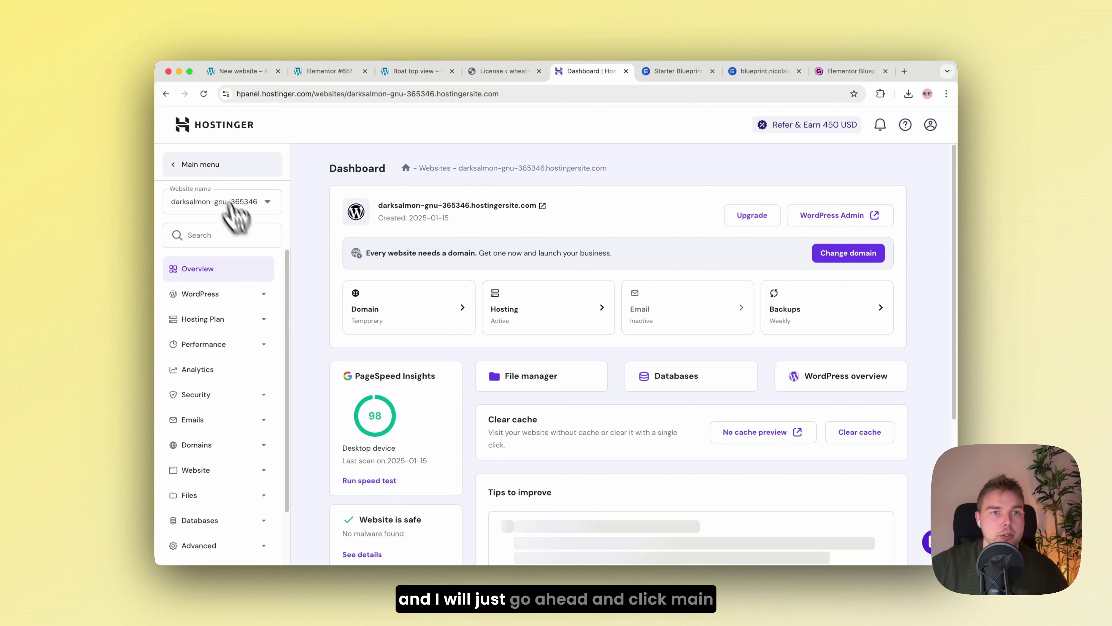
left_click(196, 167)
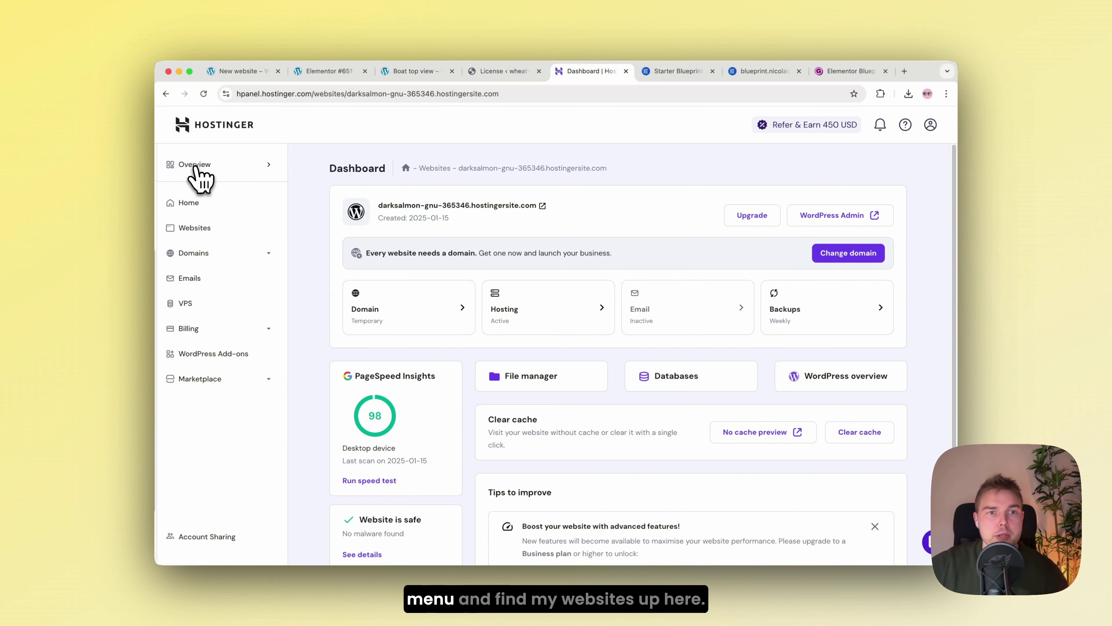
left_click(212, 239)
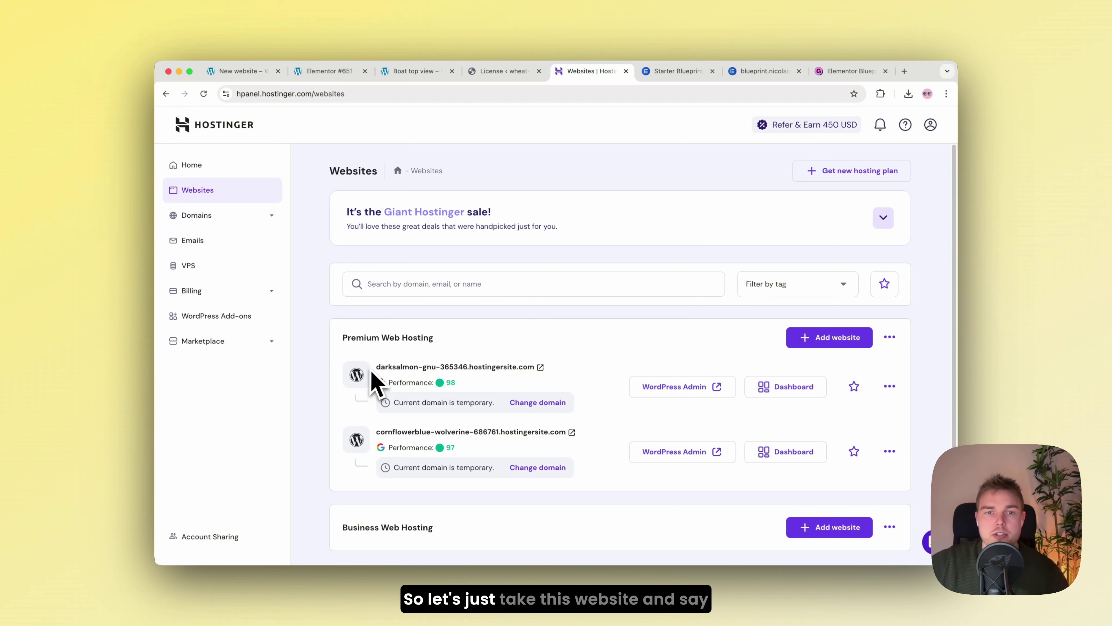
Start connecting a domain to the darksalmon-gnu-365346.hostingersite.com website
left_click_drag(372, 373, 546, 380)
left_click(560, 381)
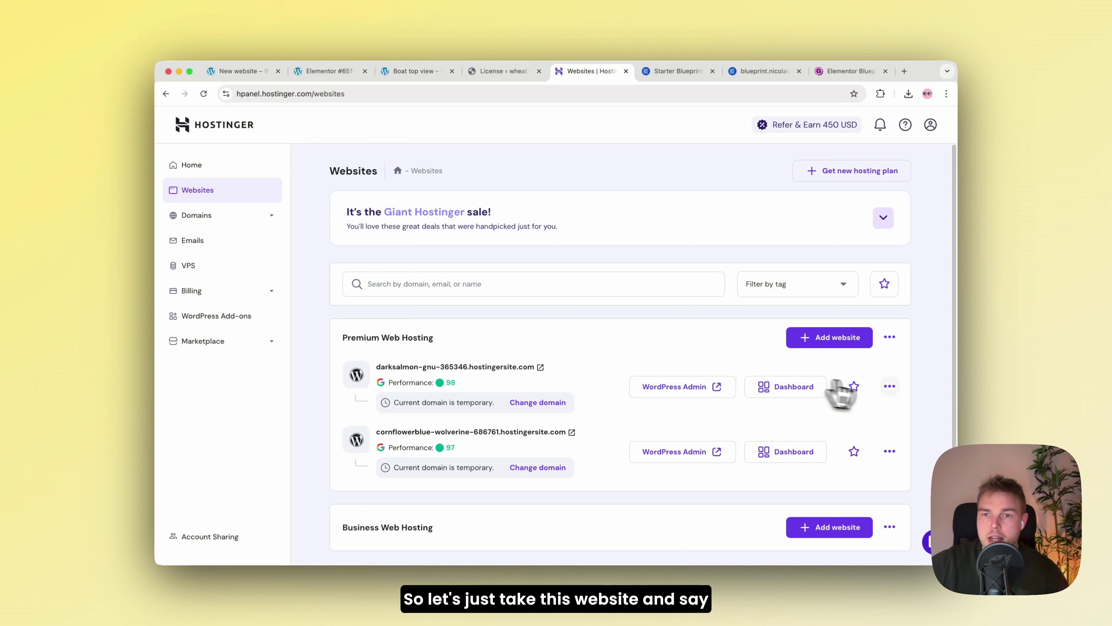
left_click(890, 387)
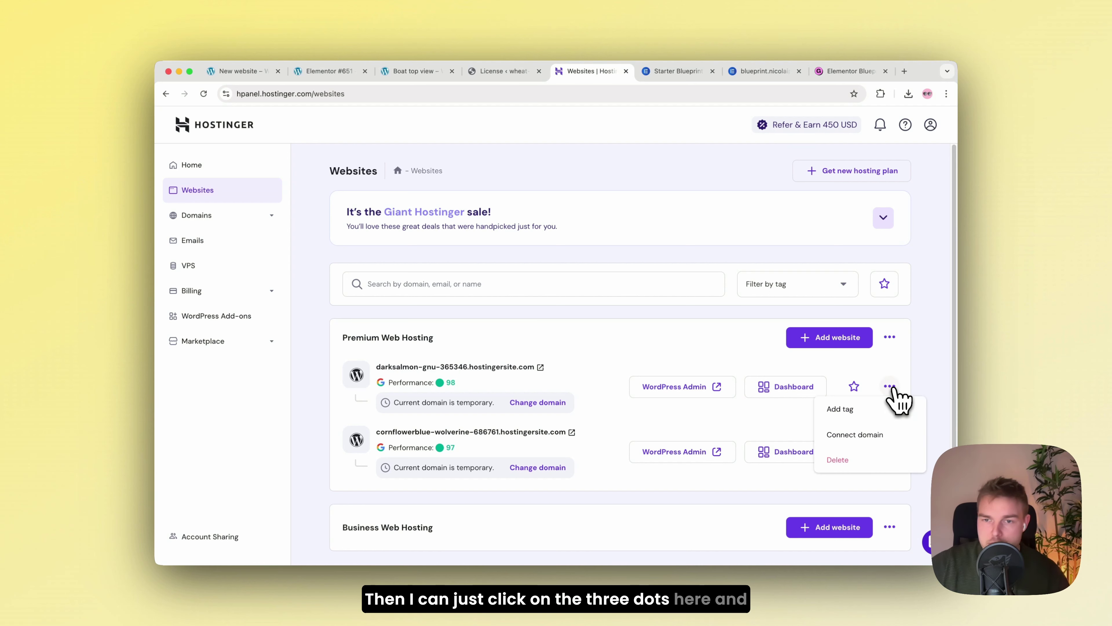
left_click(865, 436)
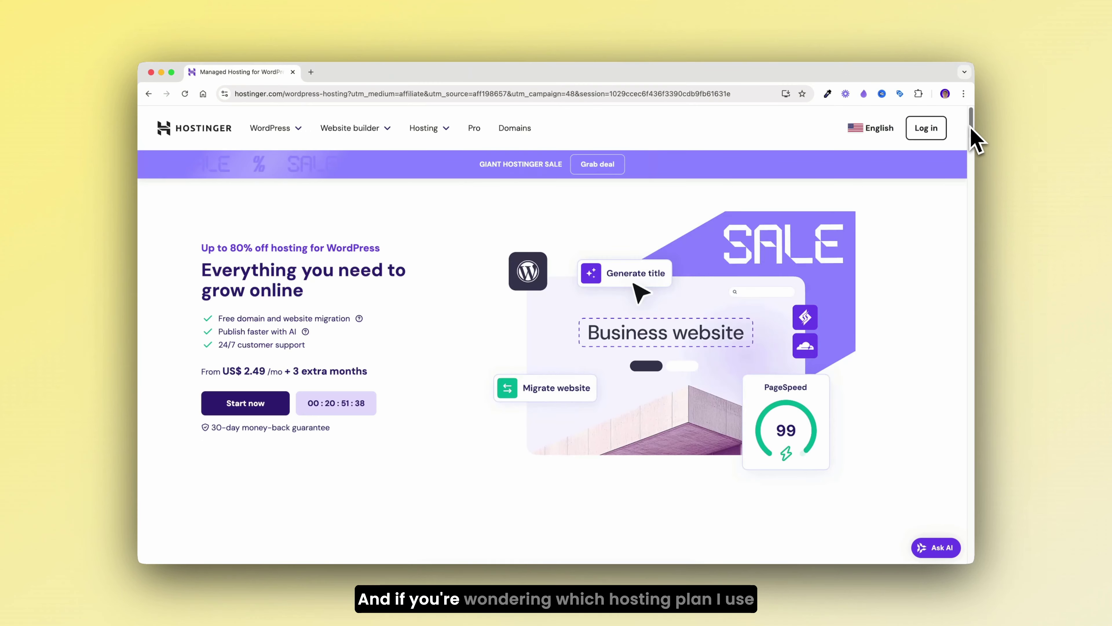
Compare Hostinger's WordPress hosting plans and examine the features included in the Business plan
left_click_drag(970, 127, 970, 174)
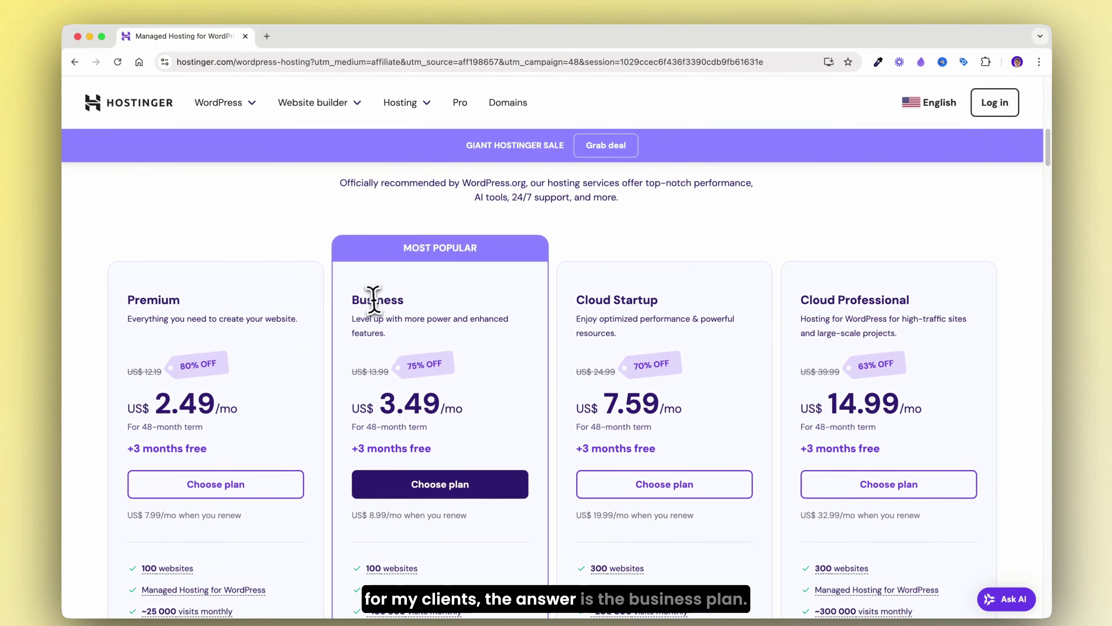
double_click(374, 298)
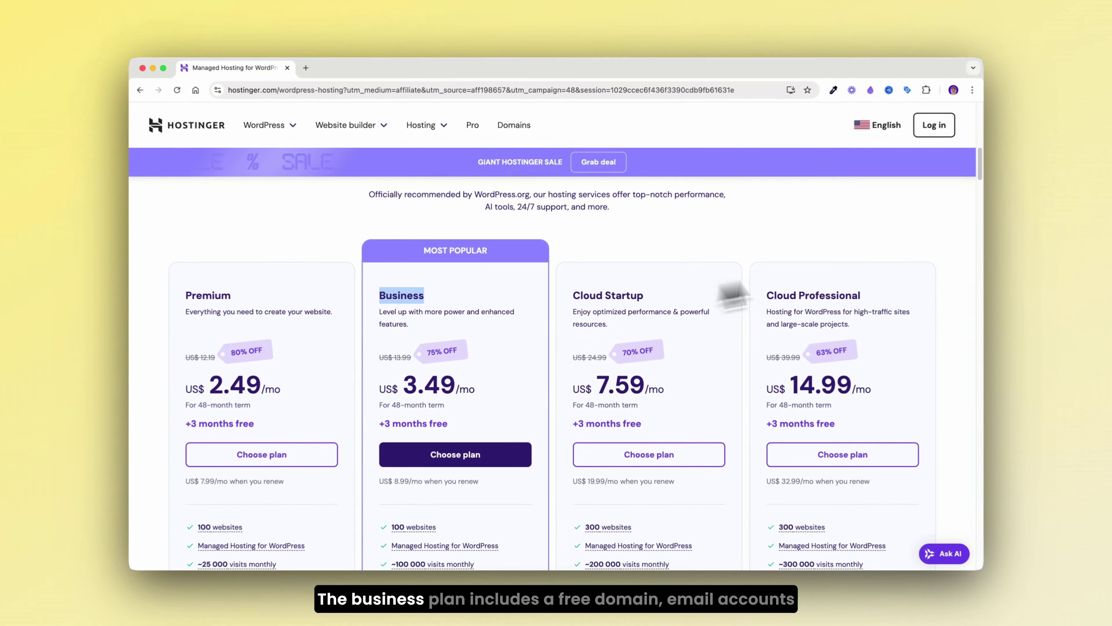
scroll(415, 447, "down", 5)
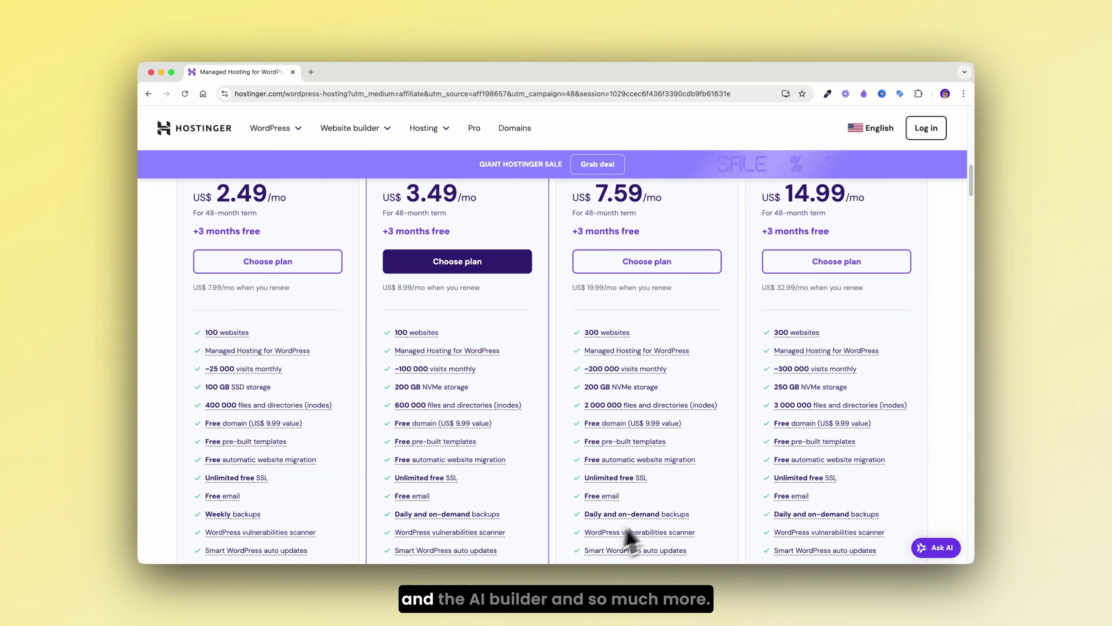
Choose the Business hosting plan and apply the coupon code in the cart
left_click(480, 263)
left_click(717, 353)
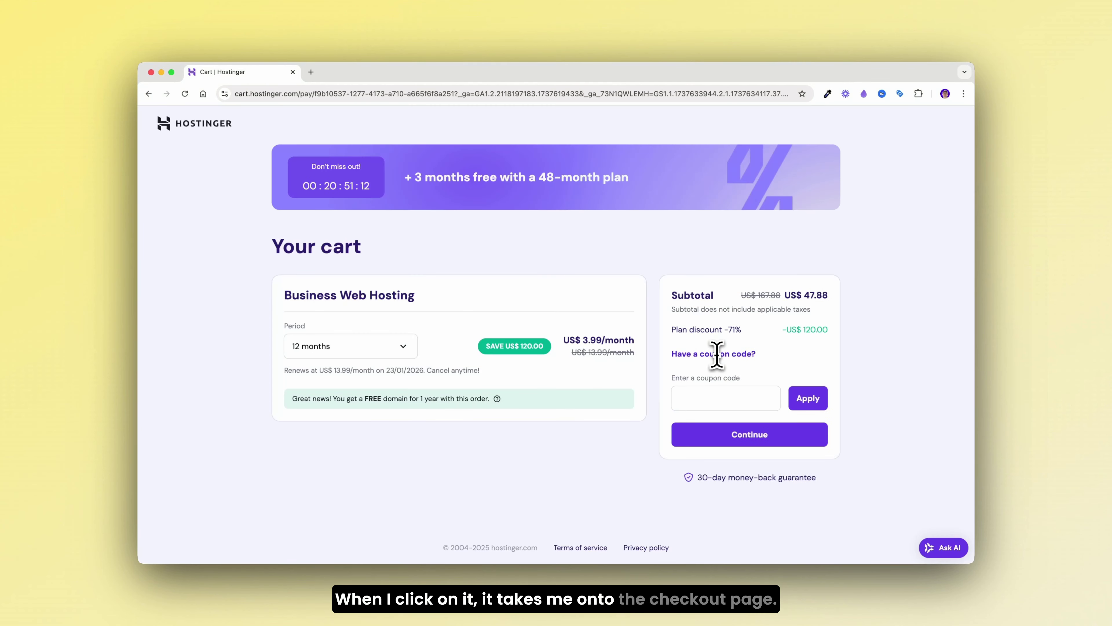
type("NICOLAI")
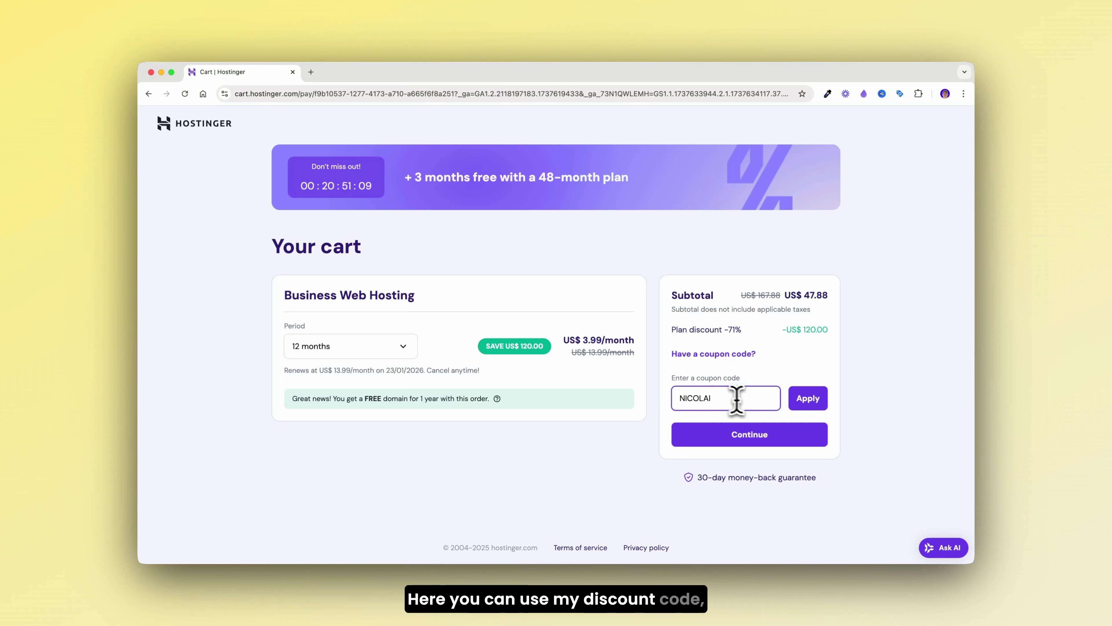
left_click(808, 398)
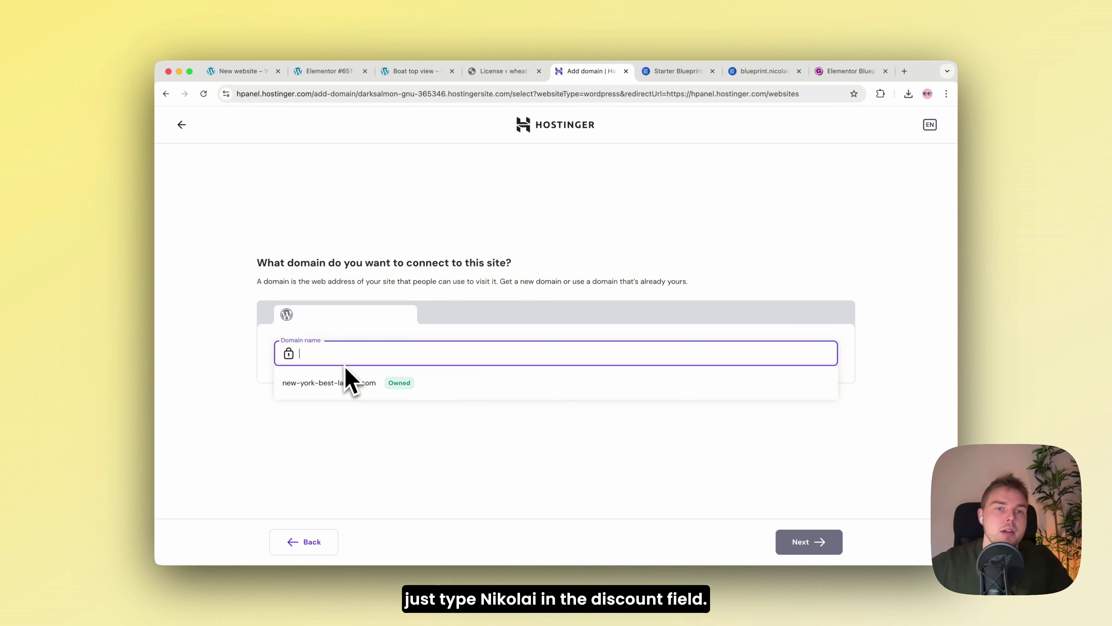
Connect the owned domain new-york-best-lawyer.com to the website and view the homepage at that address
left_click(329, 385)
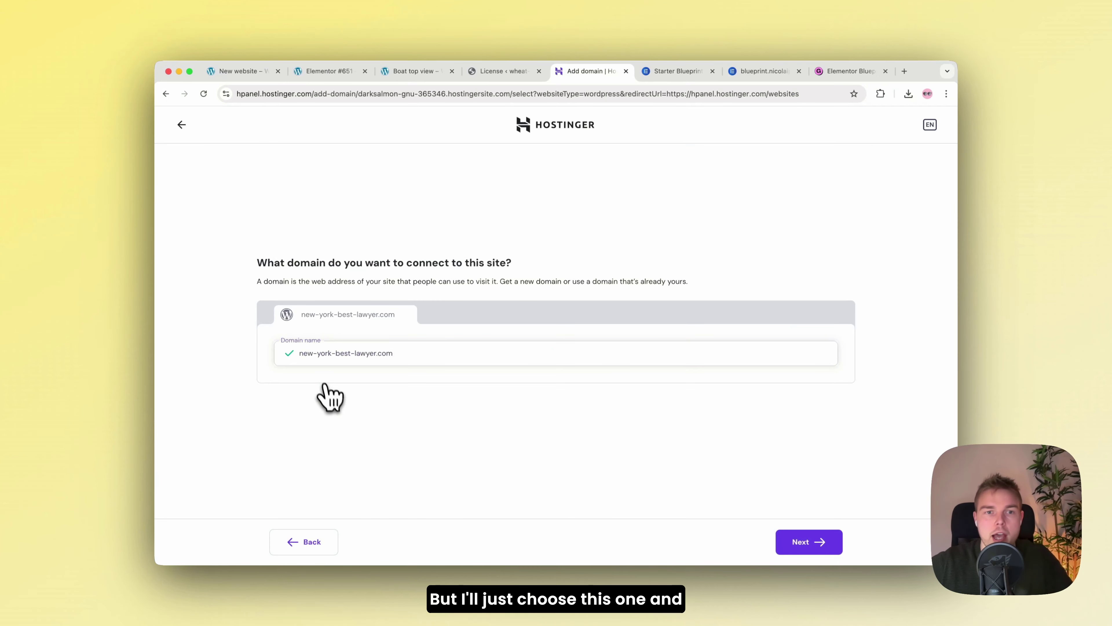
left_click(798, 548)
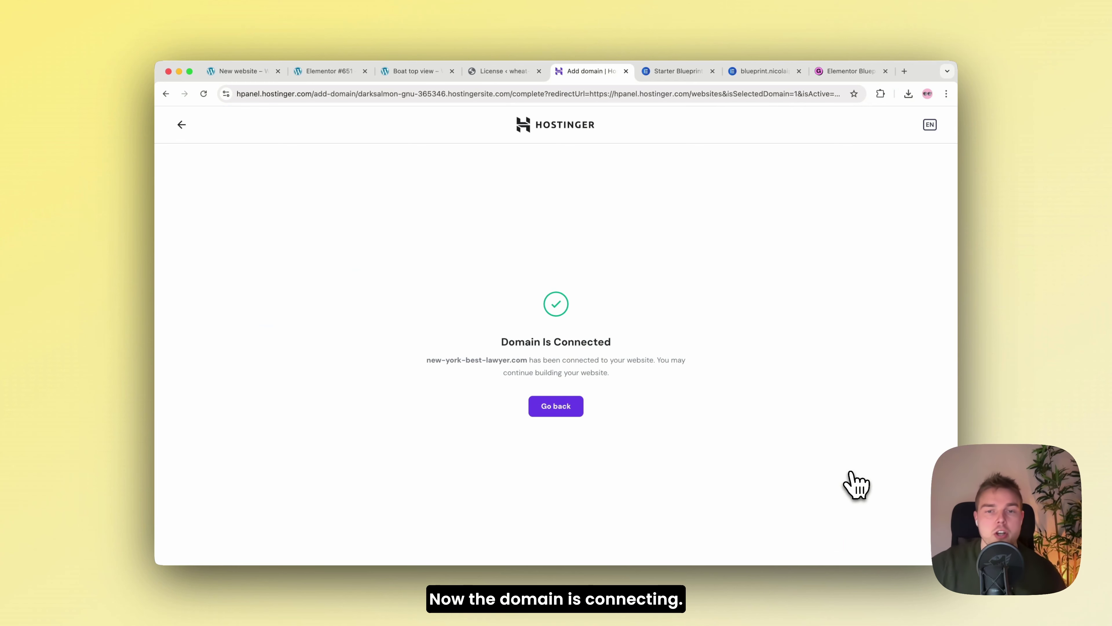
left_click(559, 407)
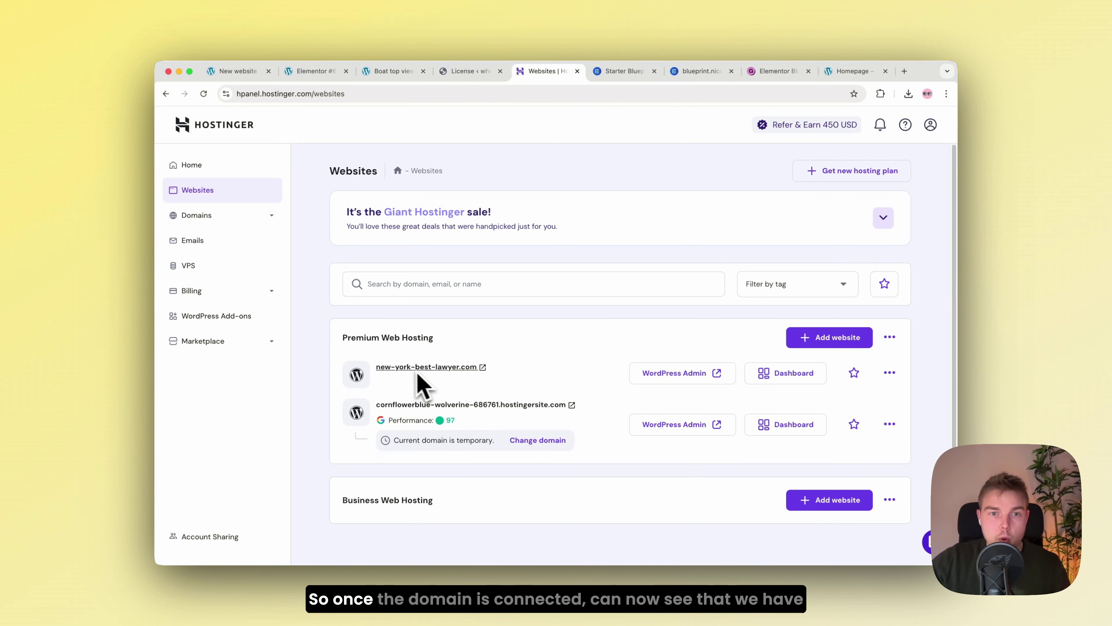
left_click(856, 72)
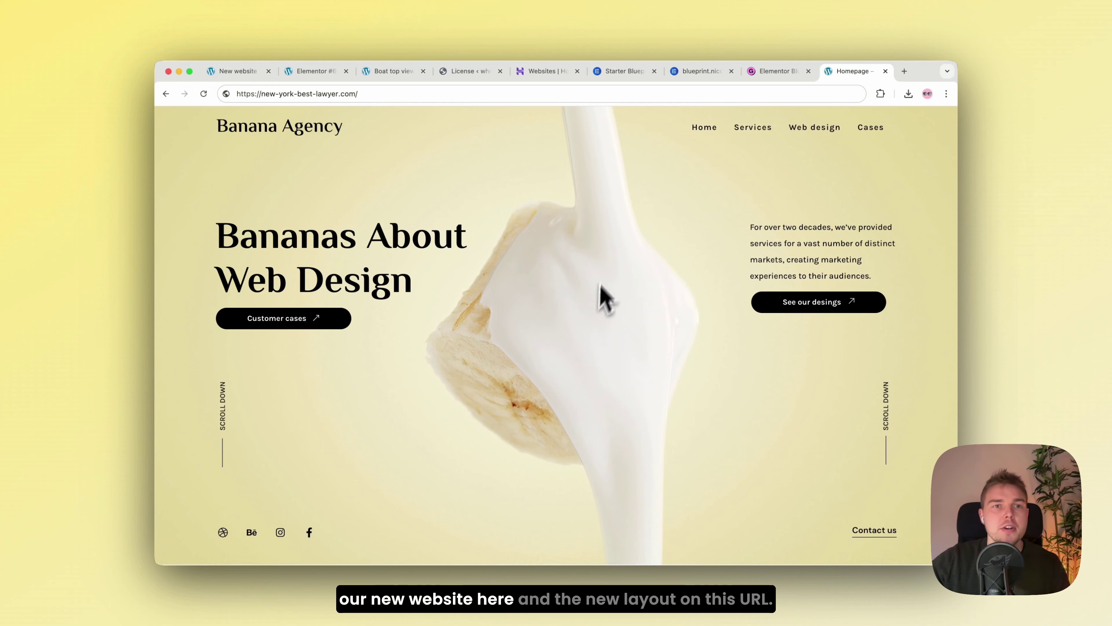
left_click(320, 94)
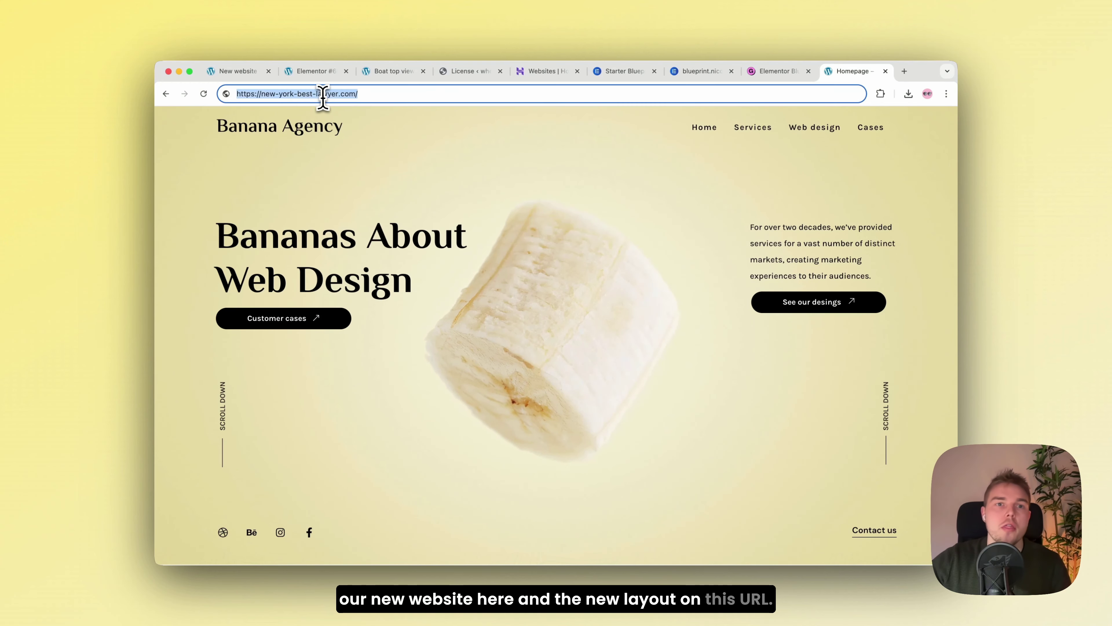